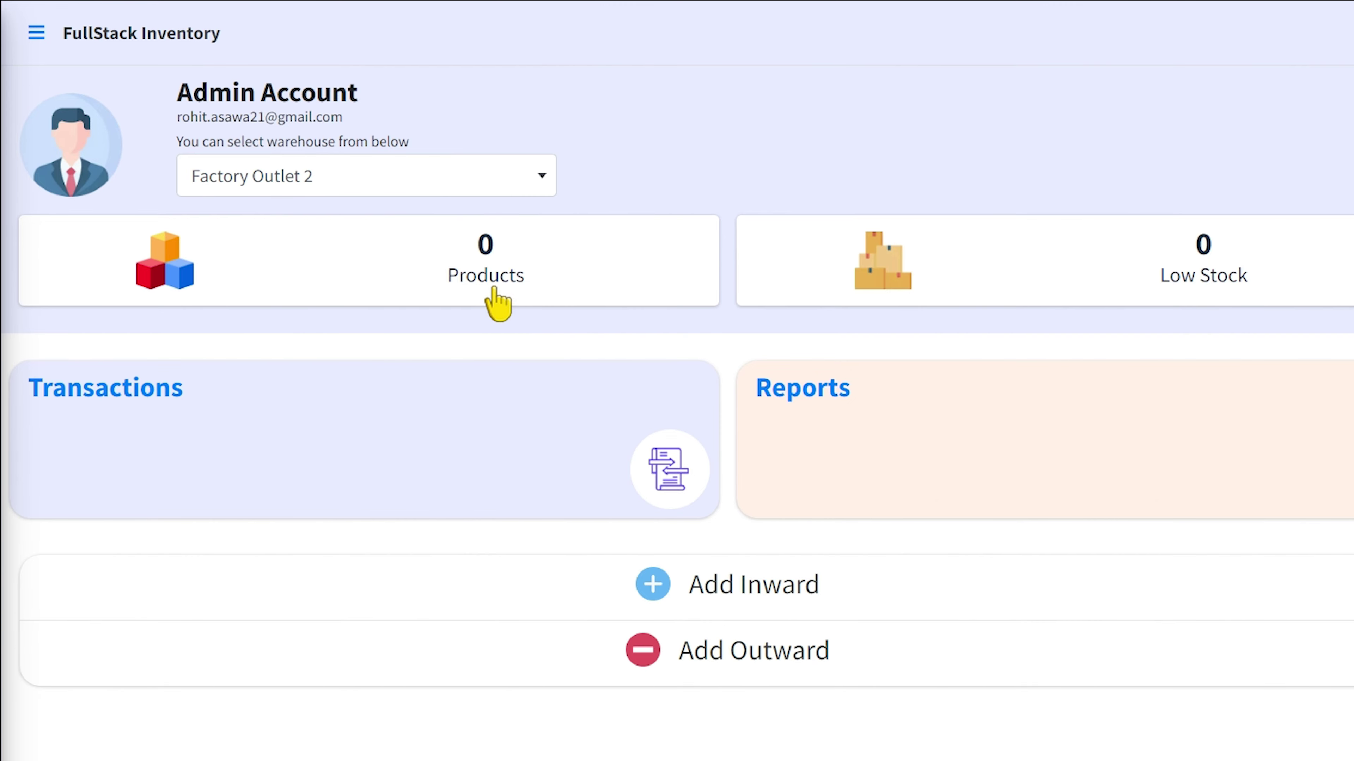
Open the Products list, check the category filter, and bring up the Actions menu.
left_click(498, 304)
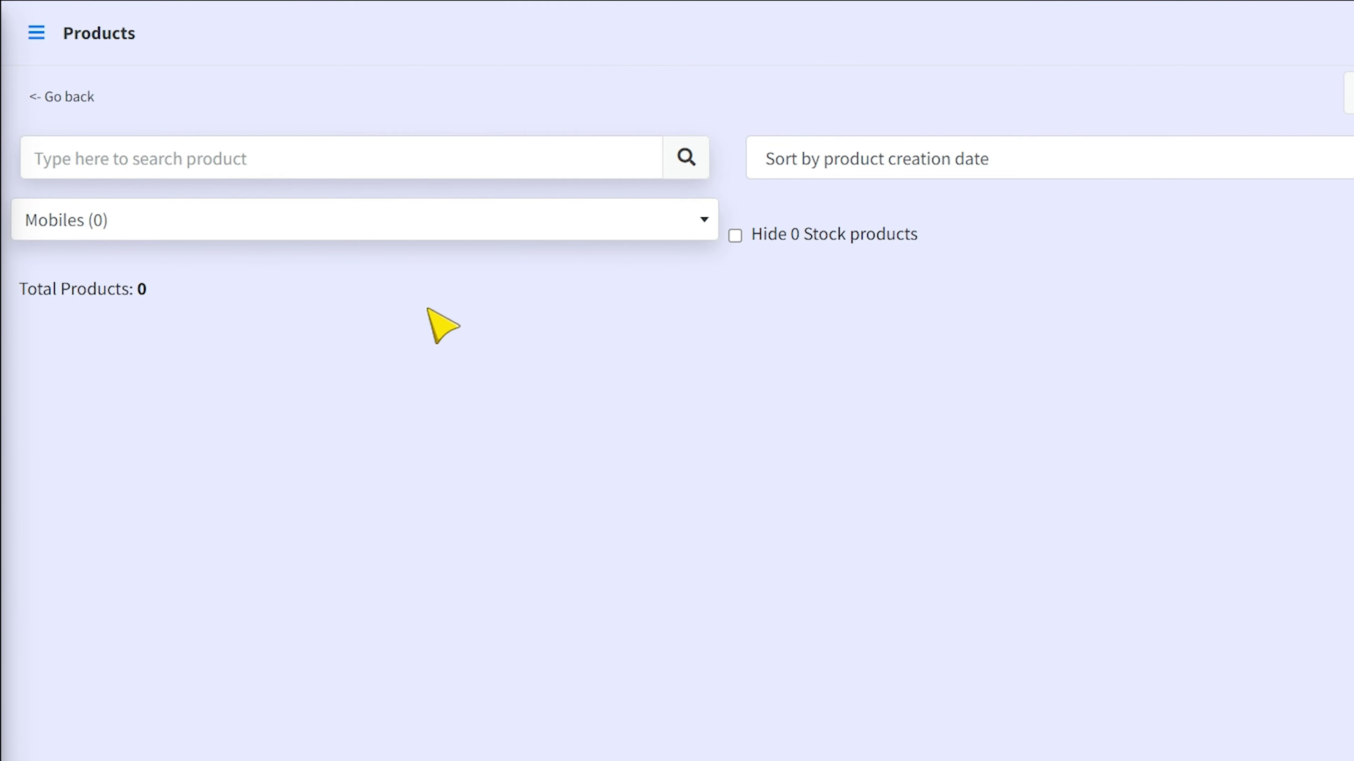
left_click(288, 238)
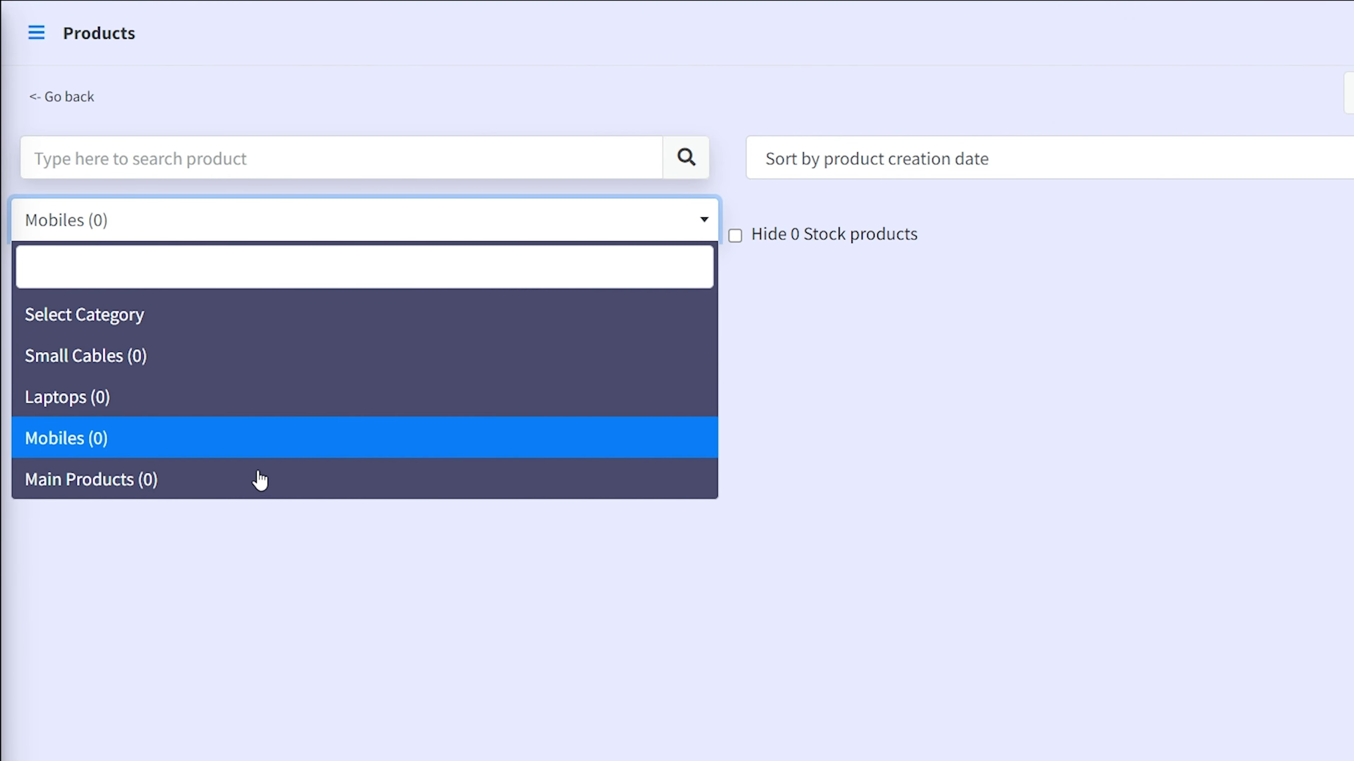
left_click(362, 626)
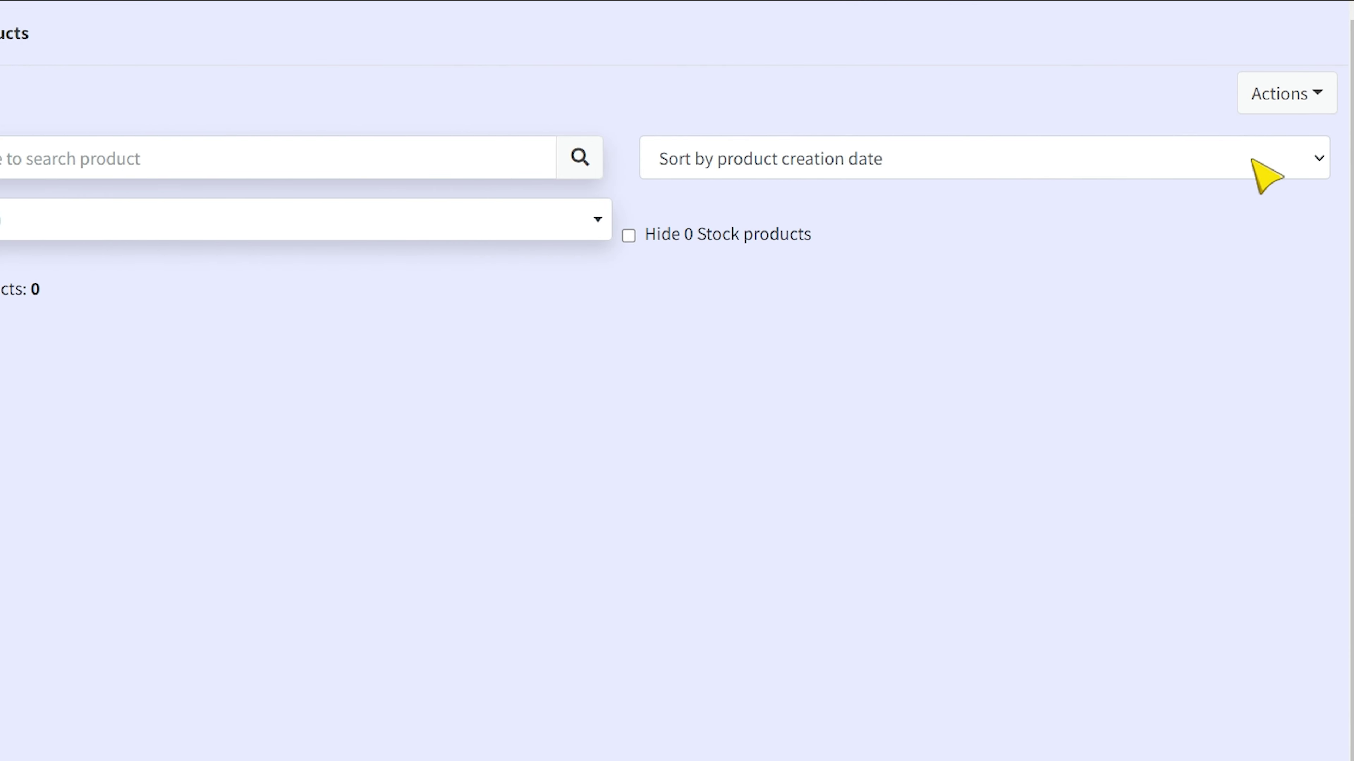
left_click(1287, 114)
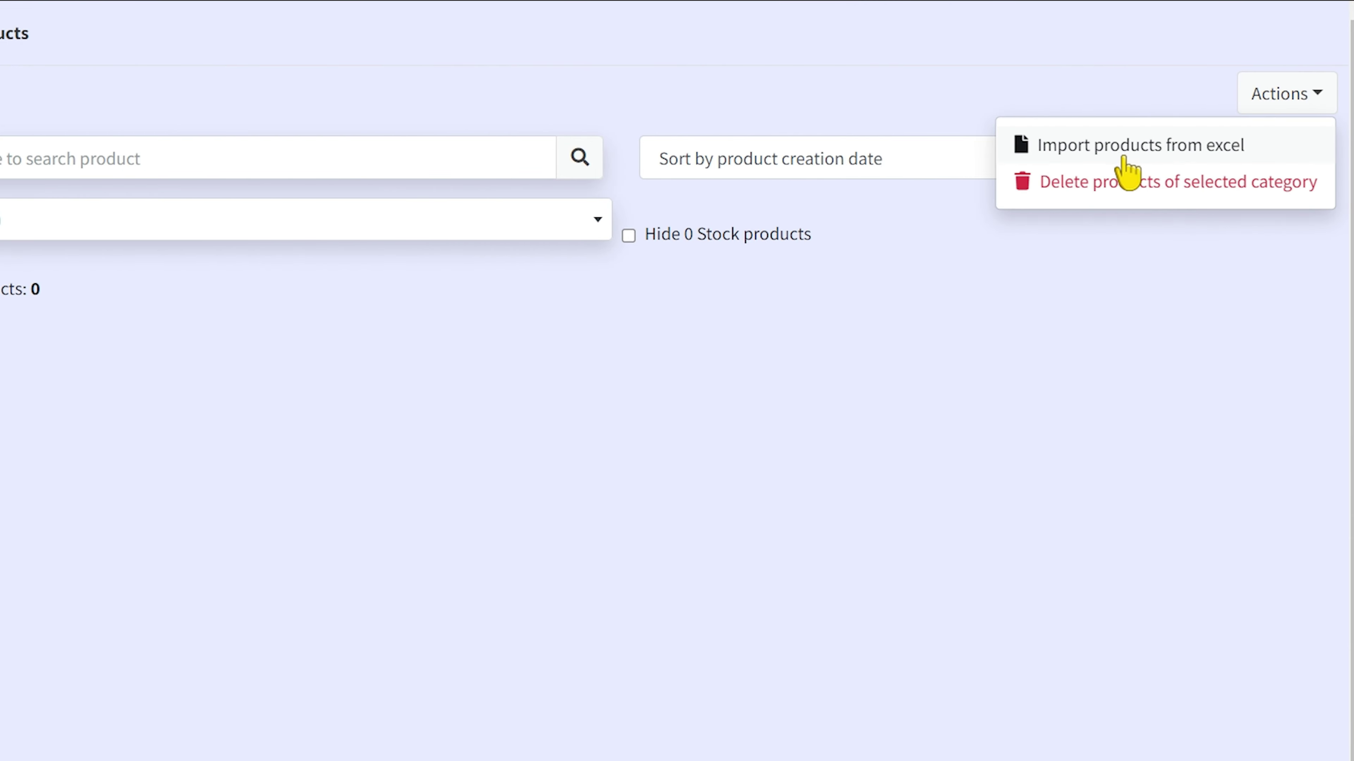
Download the products_import_format_v2.xlsx import template from Import products from Excel into Downloads.
left_click(1088, 155)
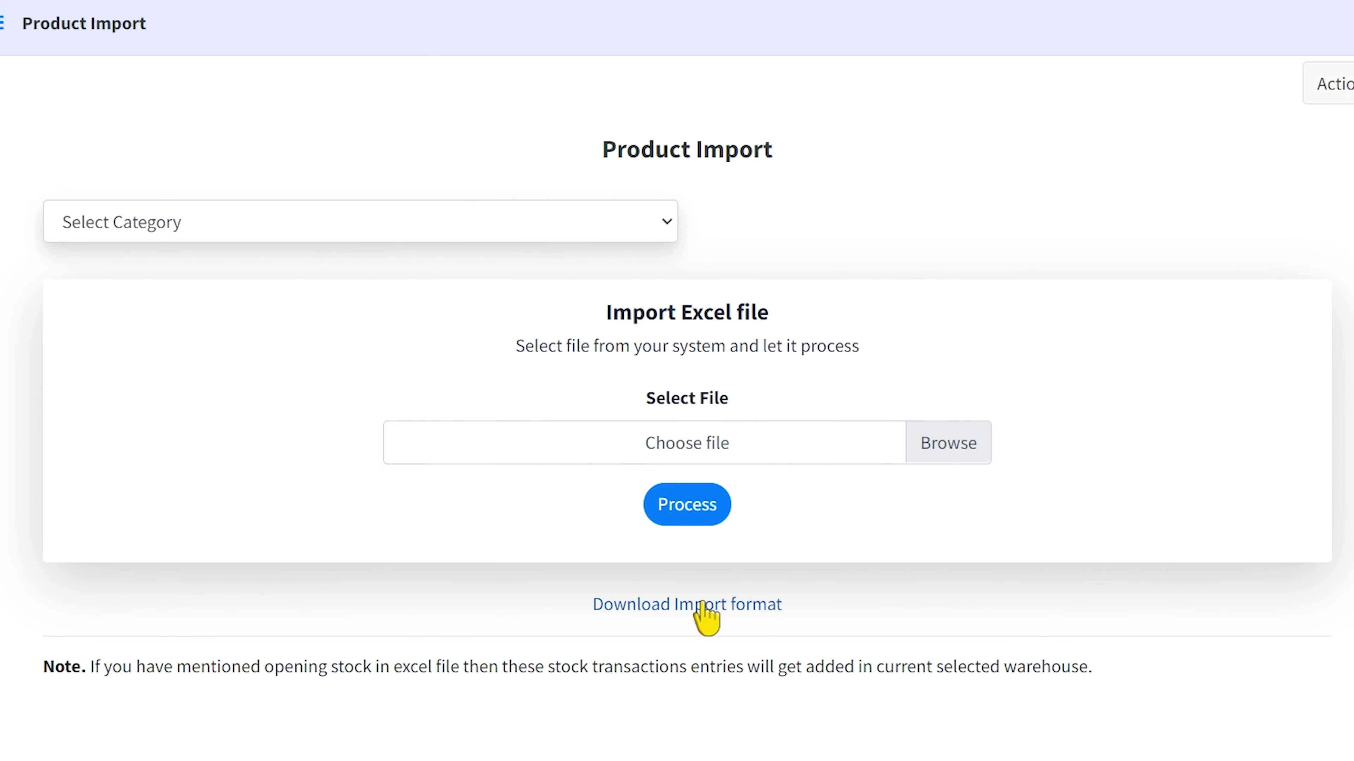
left_click(704, 606)
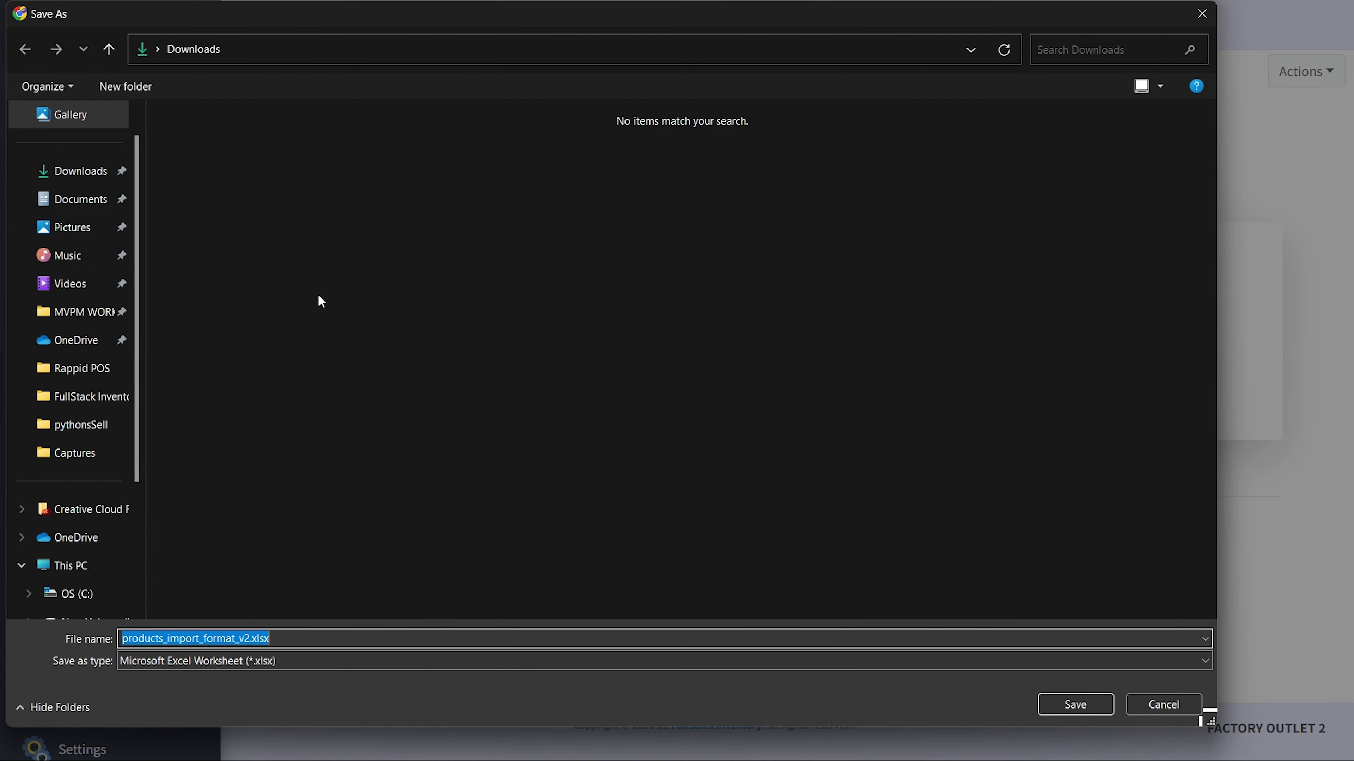
left_click(1058, 699)
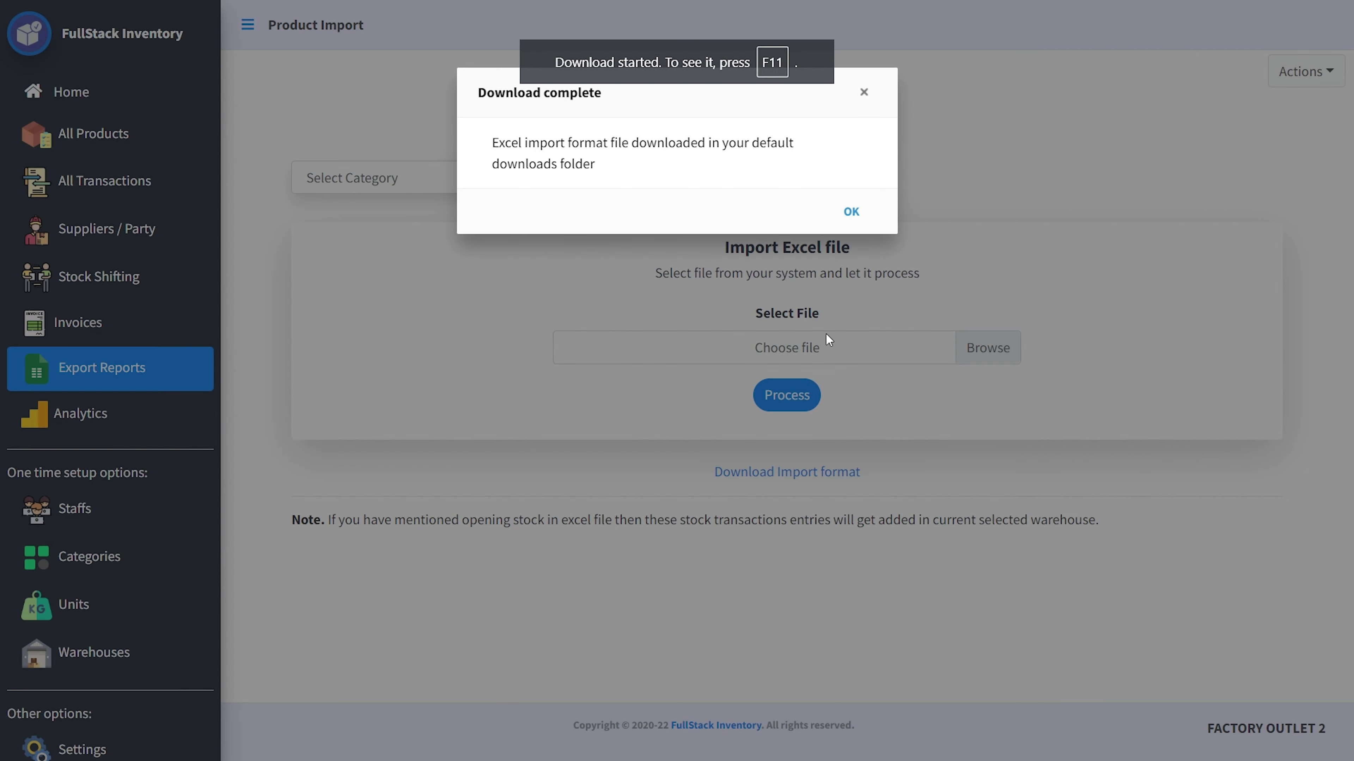
left_click(851, 213)
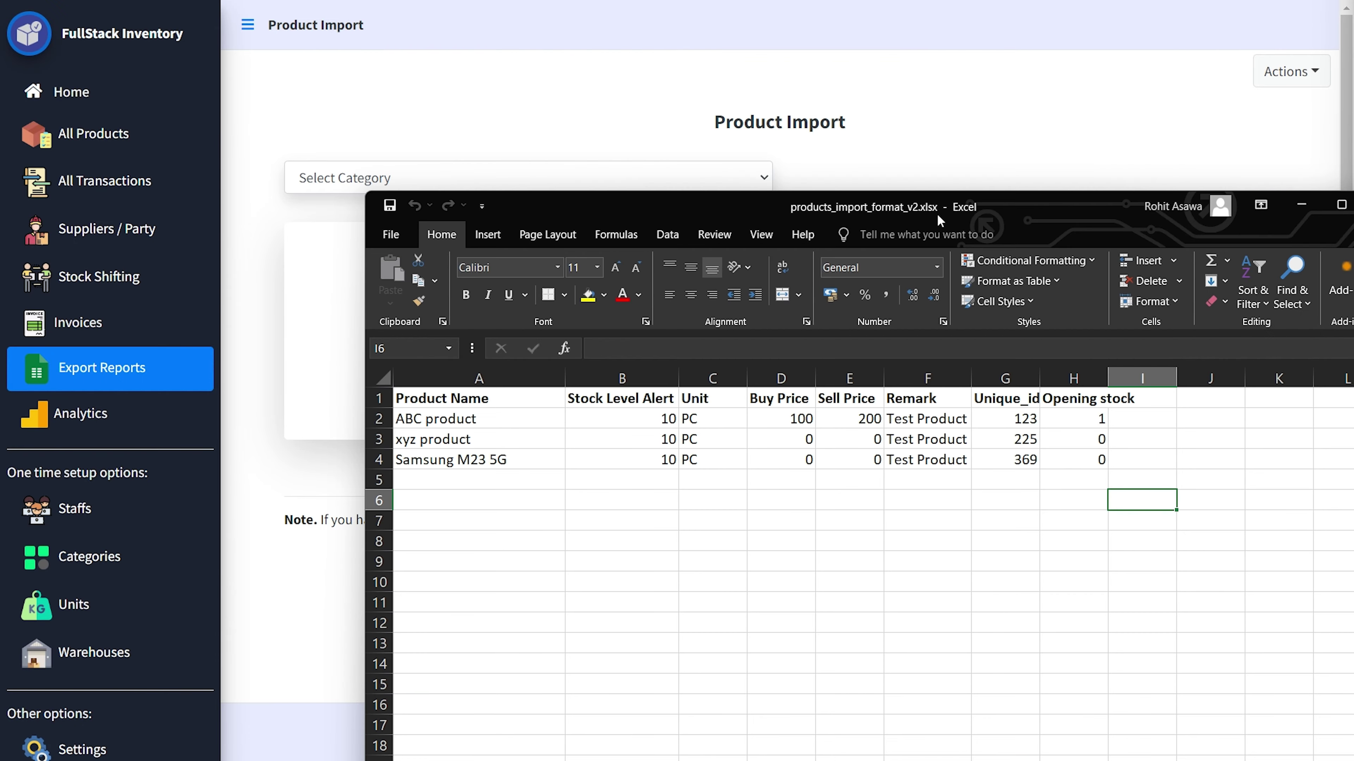
Maximize Excel and review the ABC product's sample values across row 2.
double_click(1093, 205)
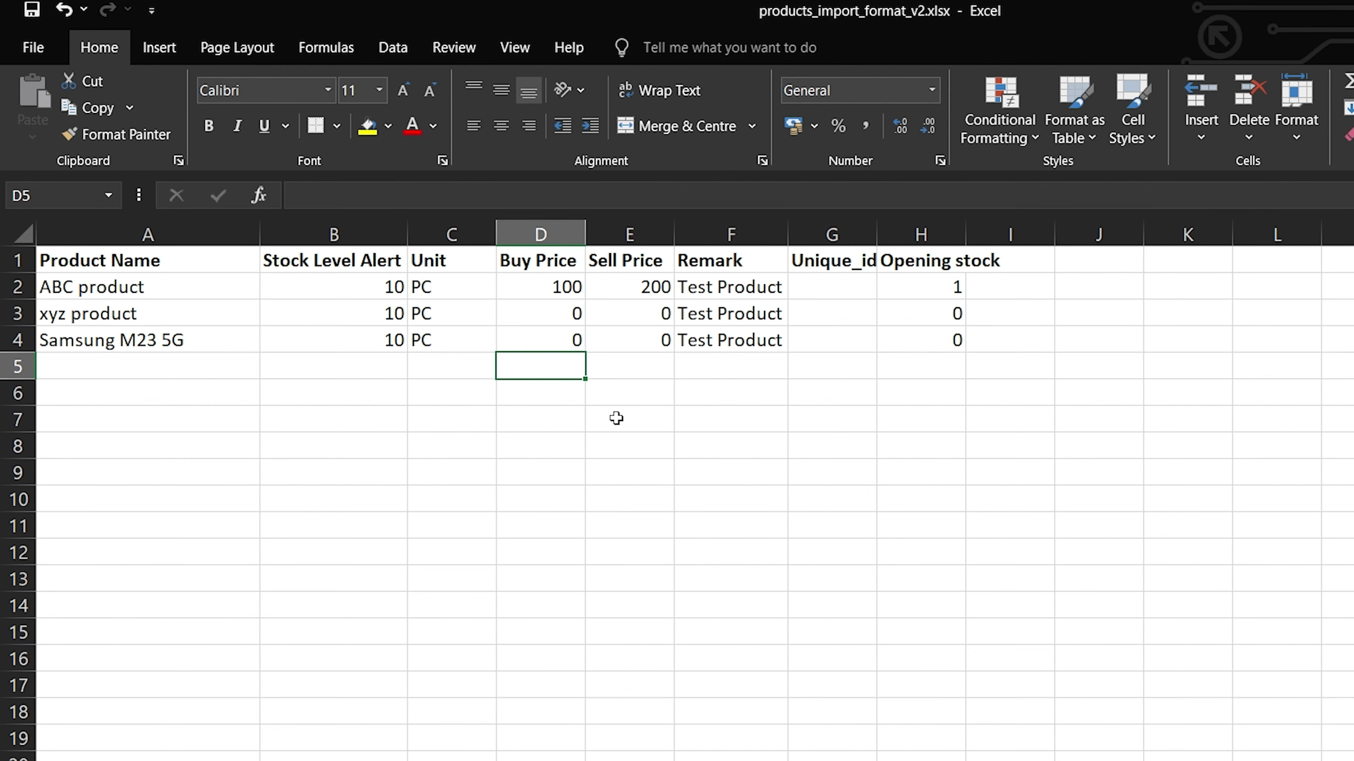
left_click(152, 278)
left_click(334, 284)
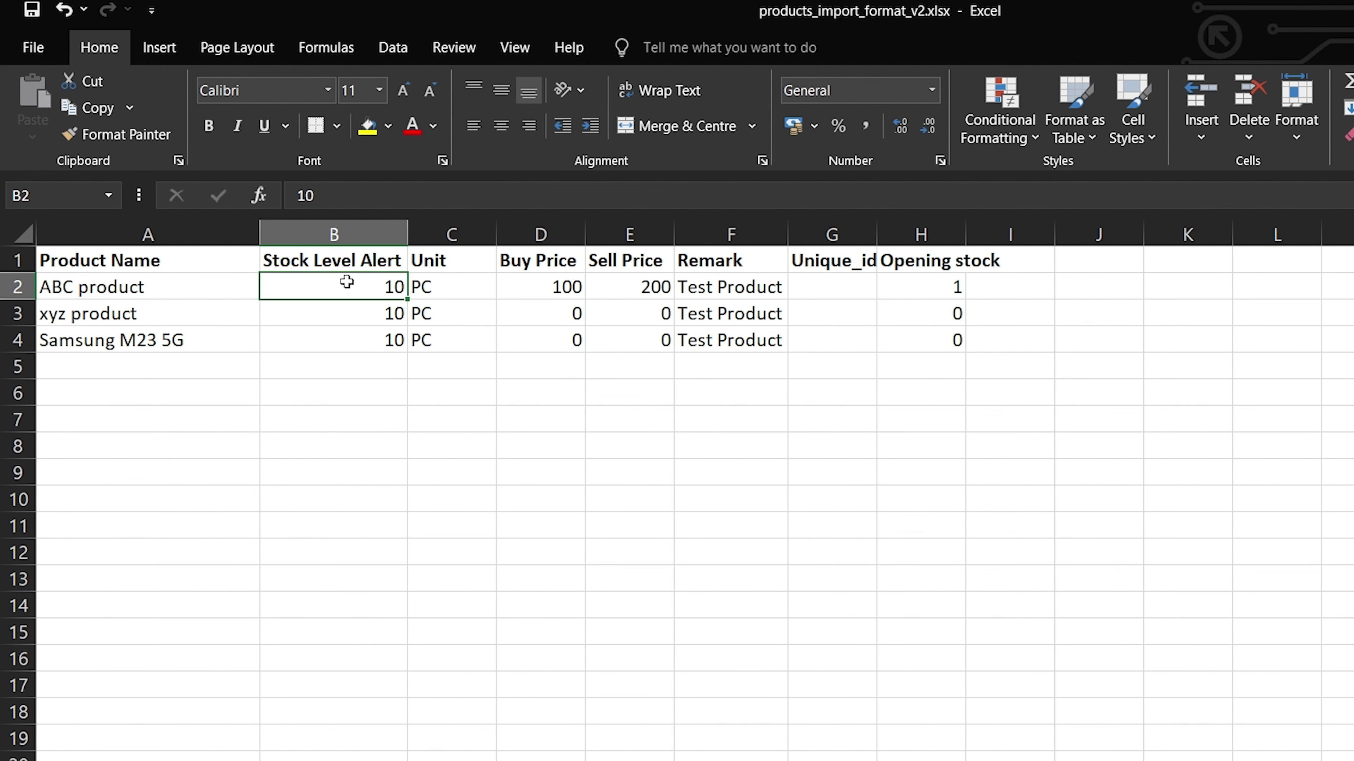
left_click(451, 281)
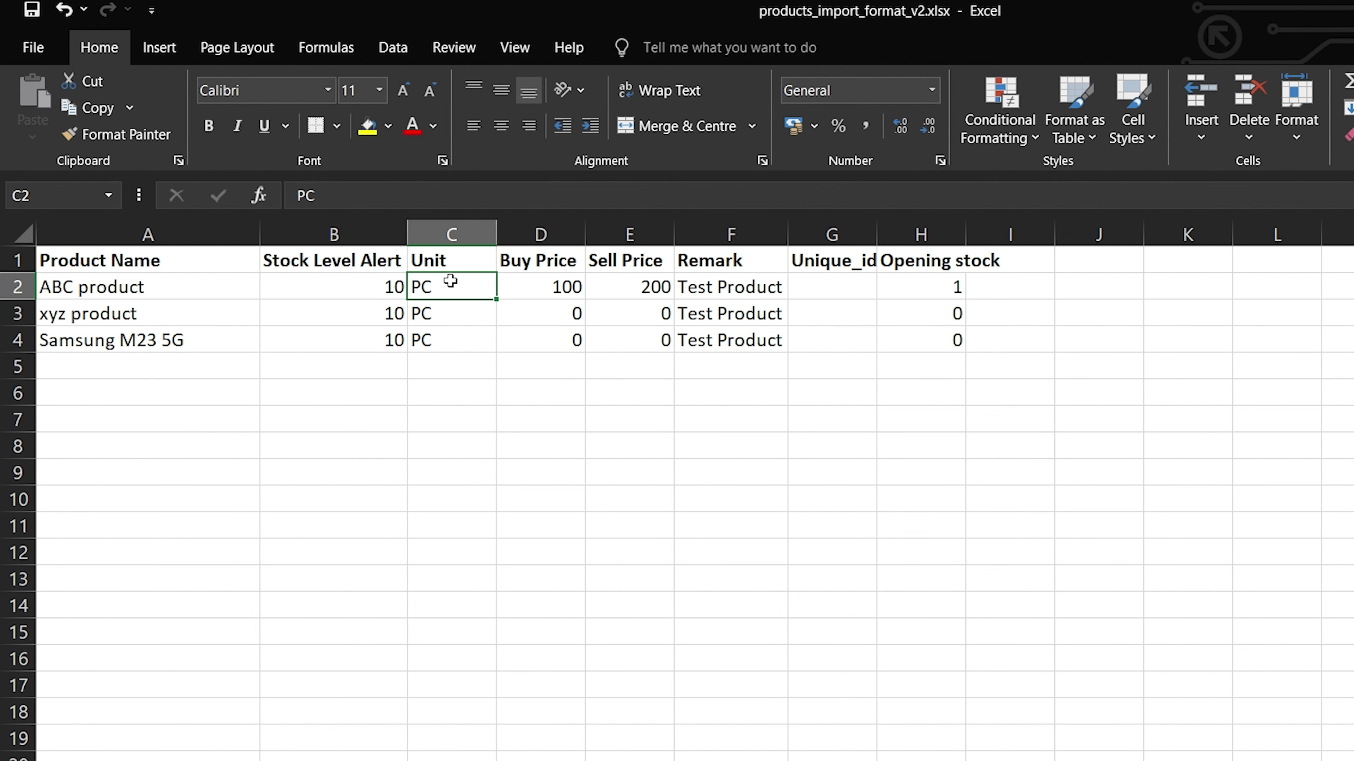
left_click(537, 277)
left_click(637, 294)
left_click(717, 296)
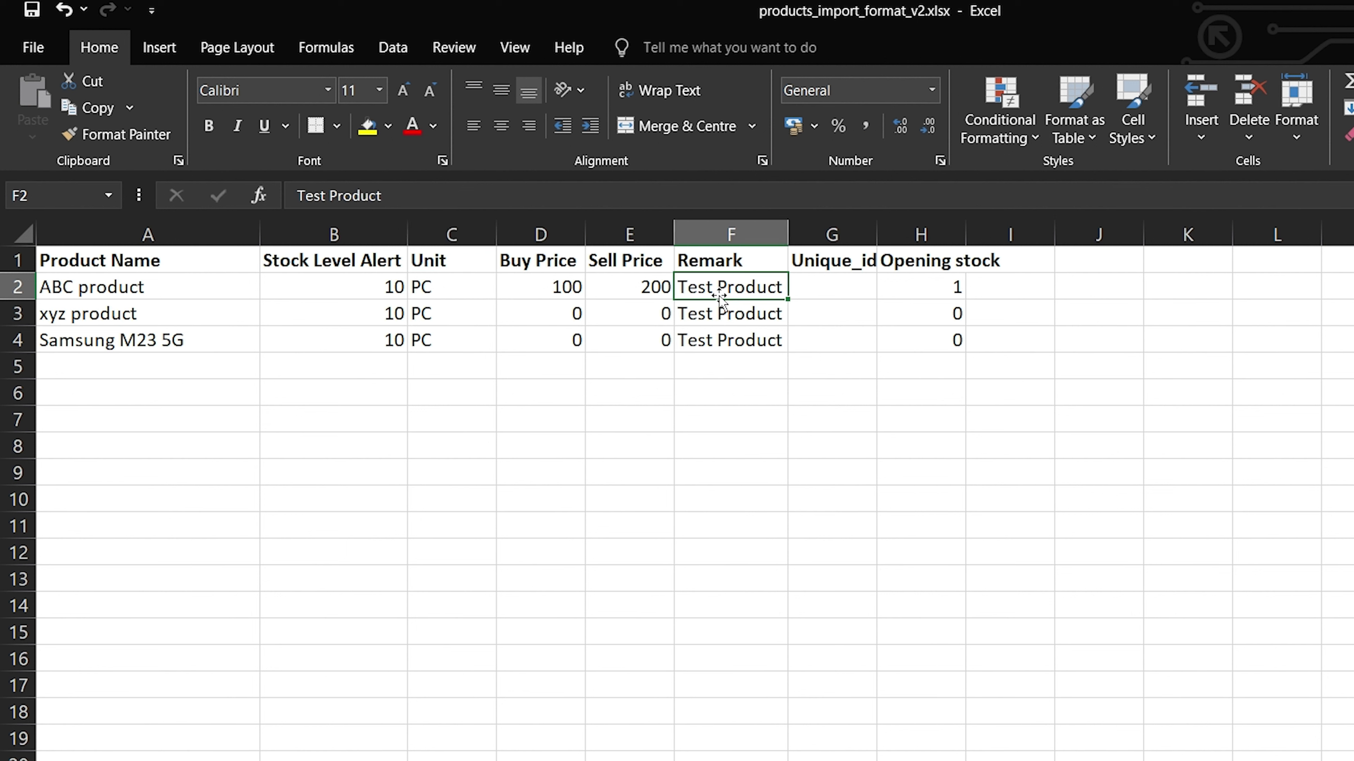
left_click(789, 238)
left_click(946, 297)
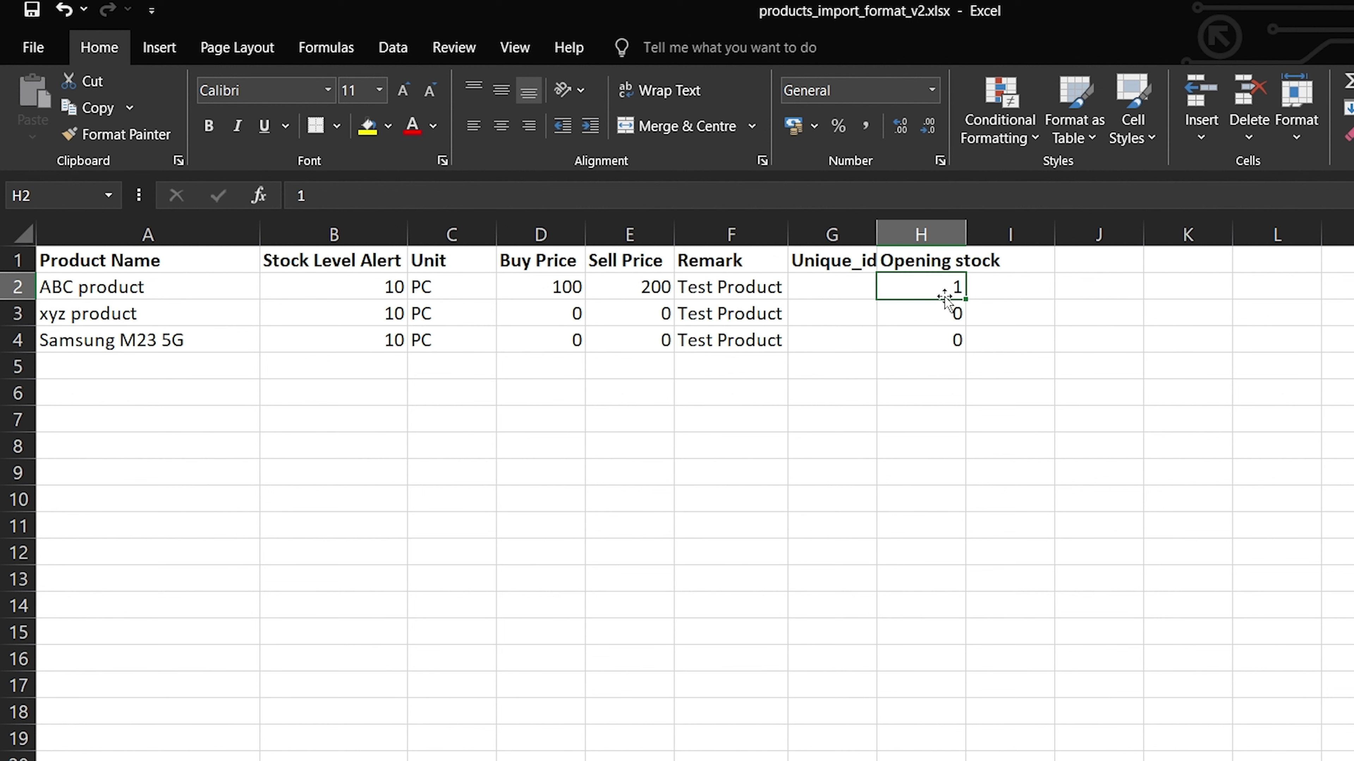
Autofit column H to the Opening stock header, then save and close the workbook.
double_click(964, 234)
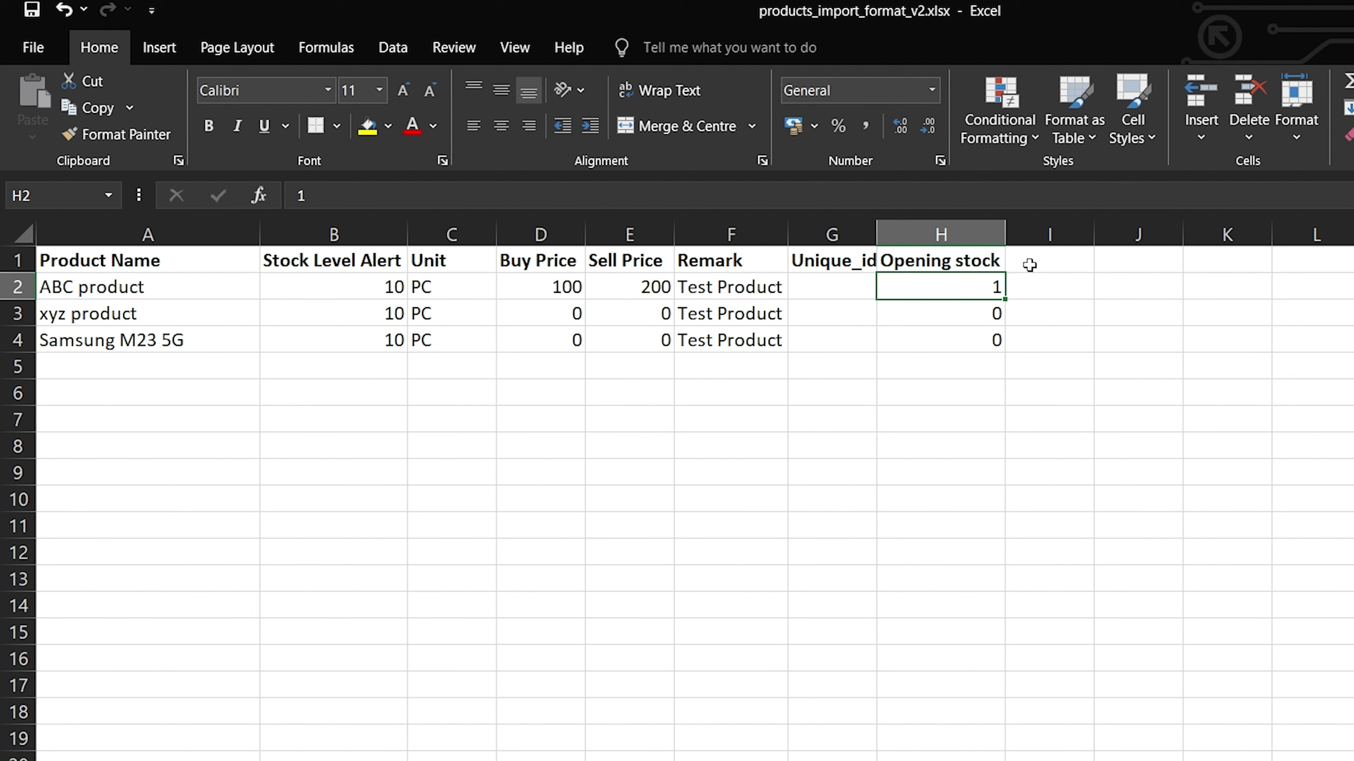
left_click(1029, 265)
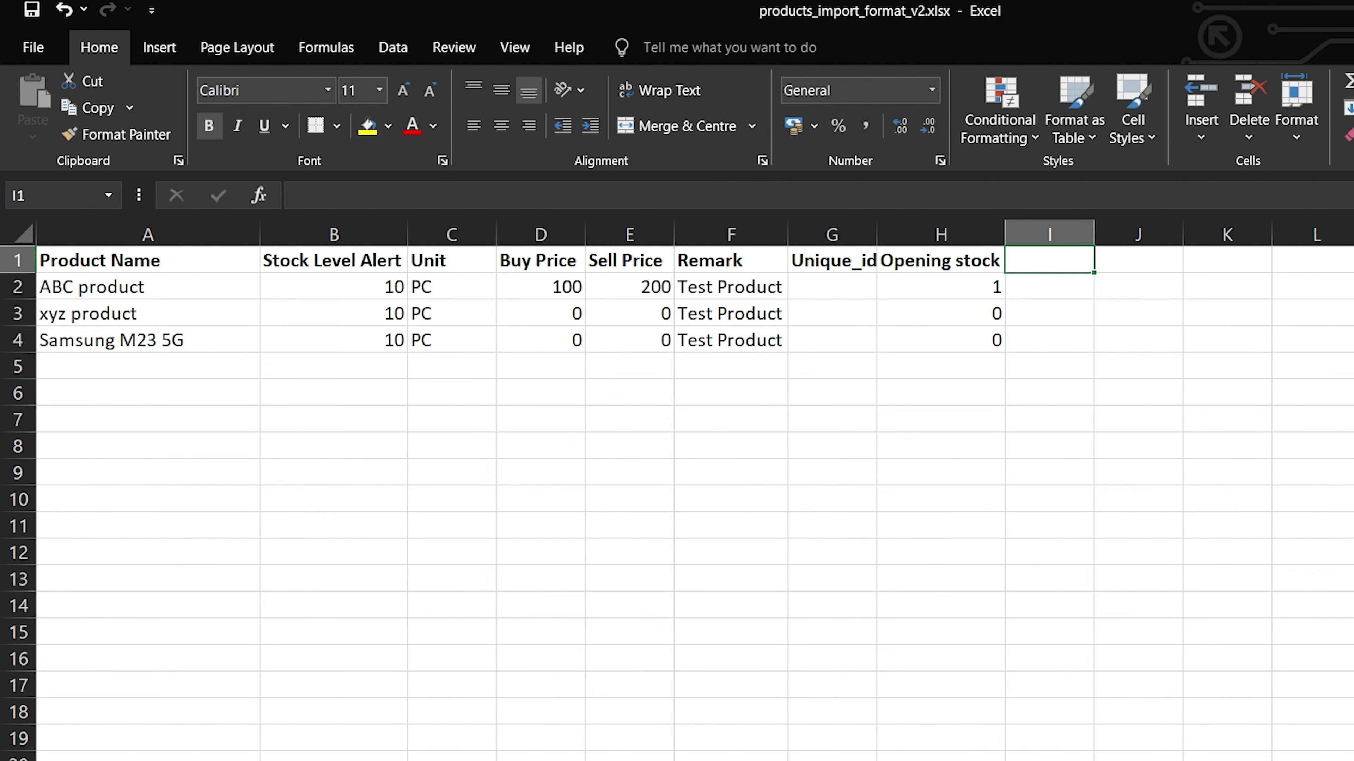
key("alt+F4")
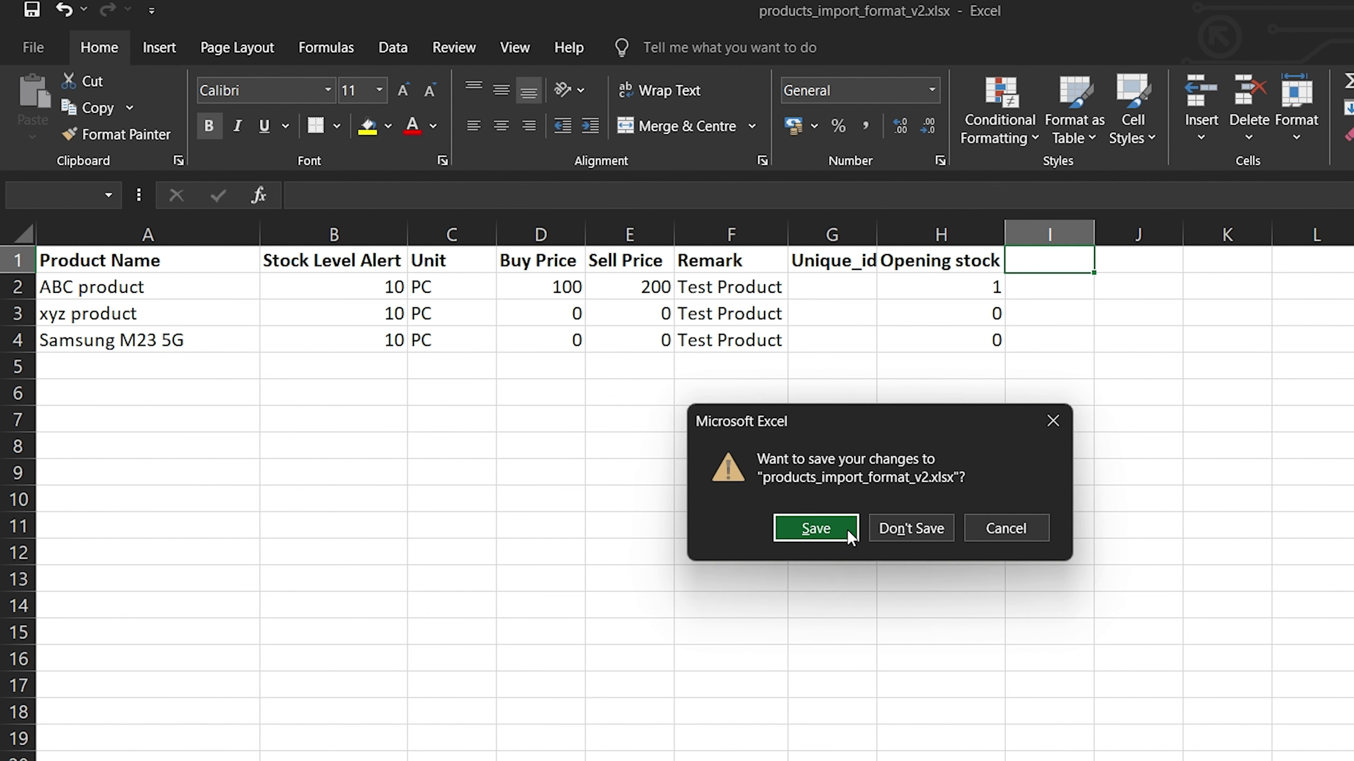
left_click(847, 532)
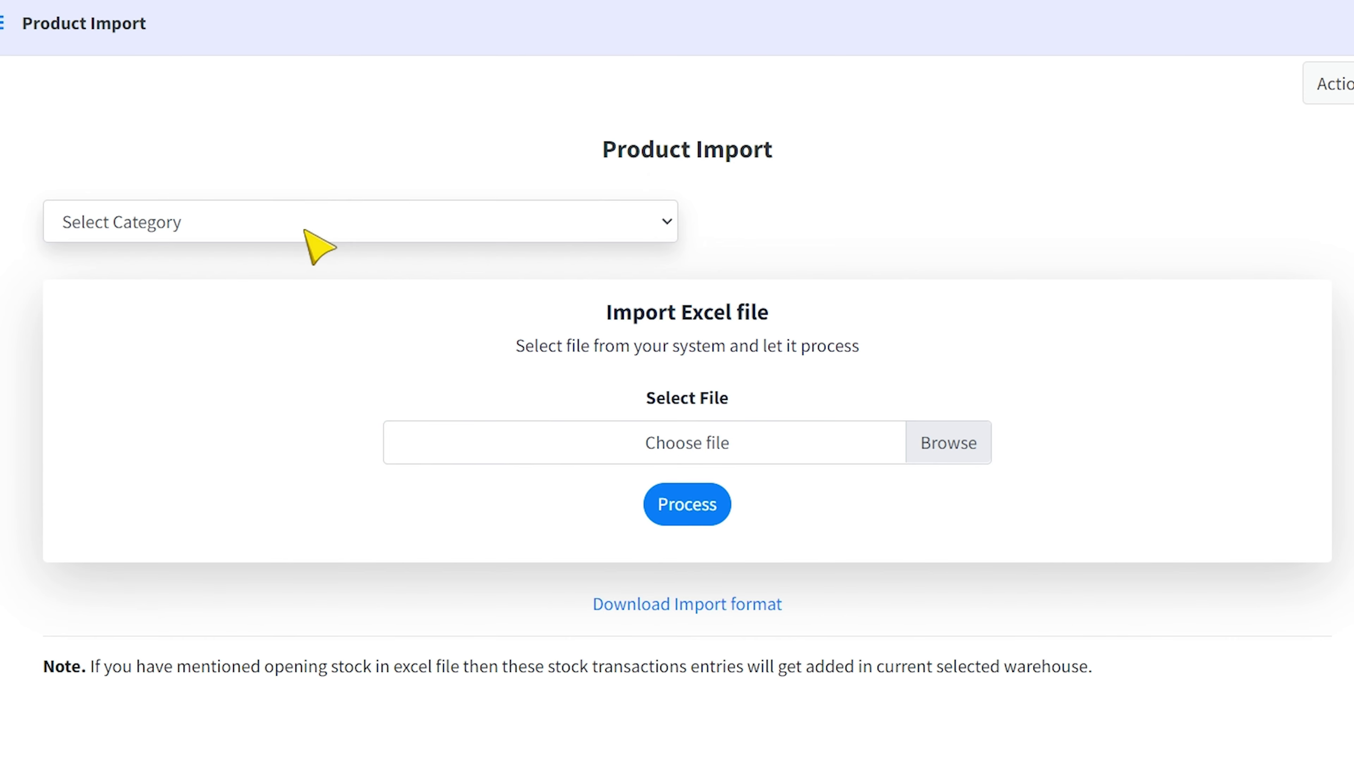
Import products_import_format_v2.xlsx into Main Products, bringing that category to 3 products.
left_click(304, 231)
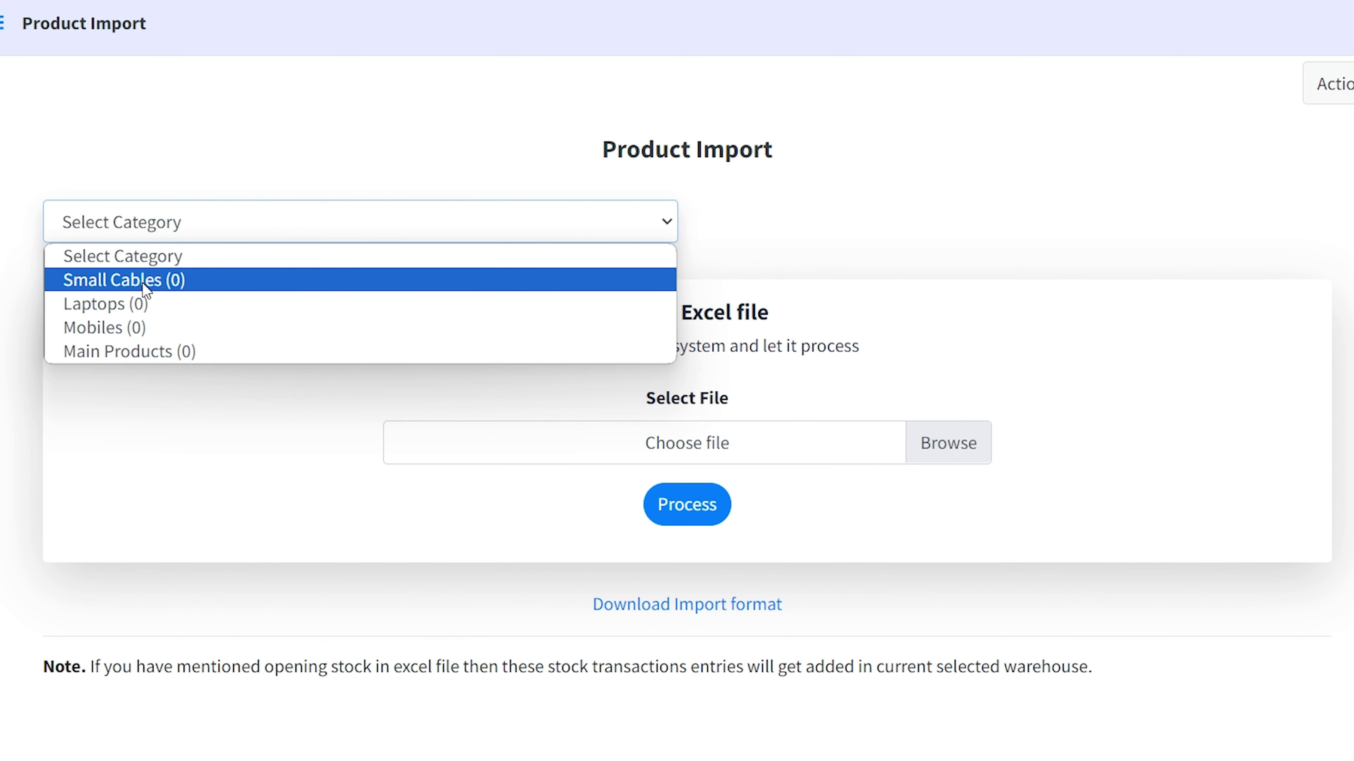
left_click(152, 351)
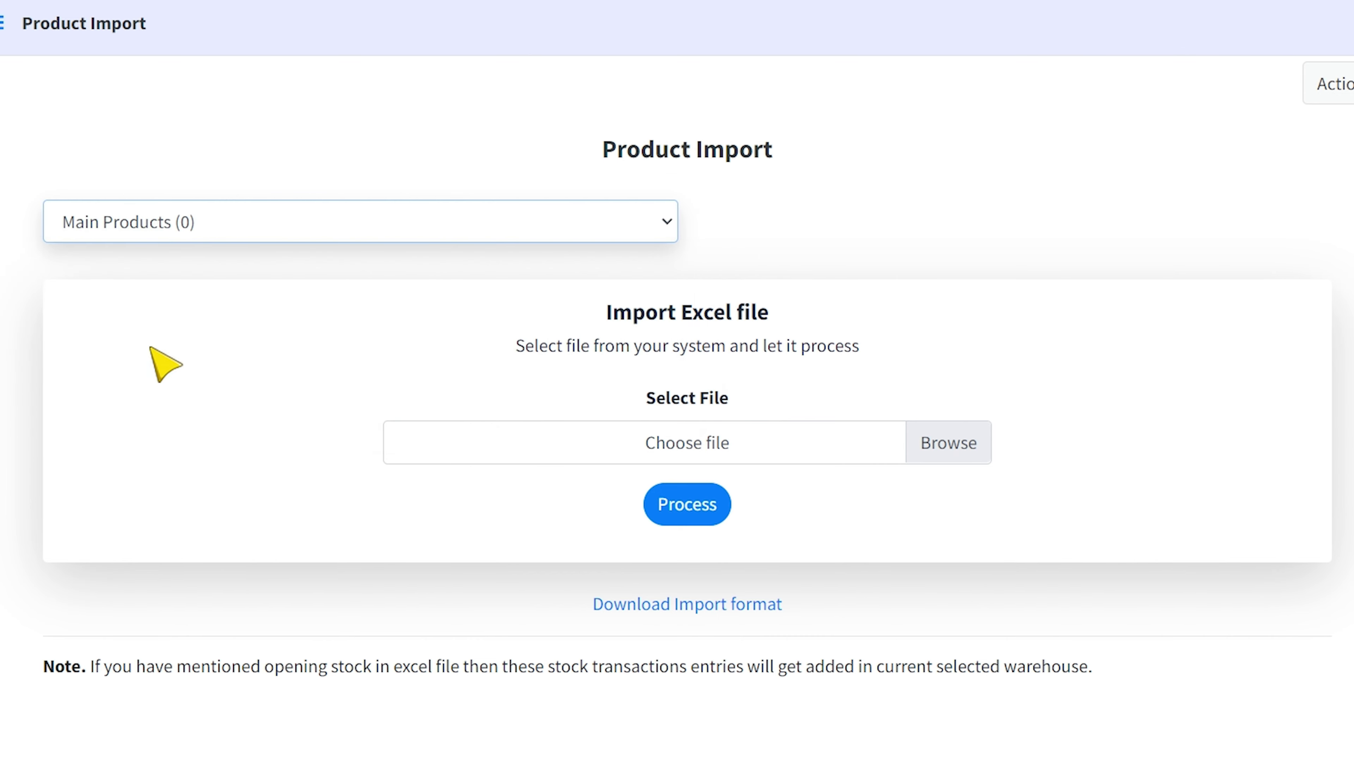
left_click(746, 442)
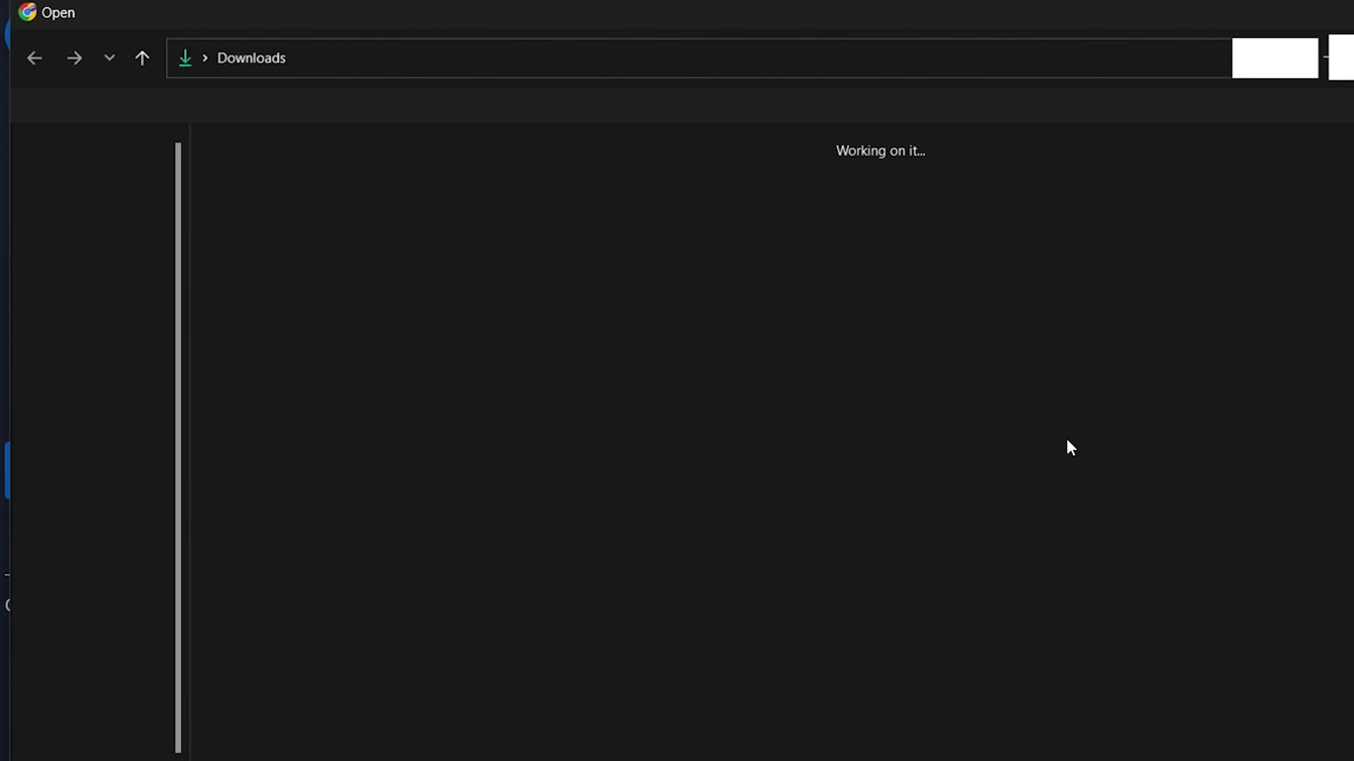
double_click(347, 318)
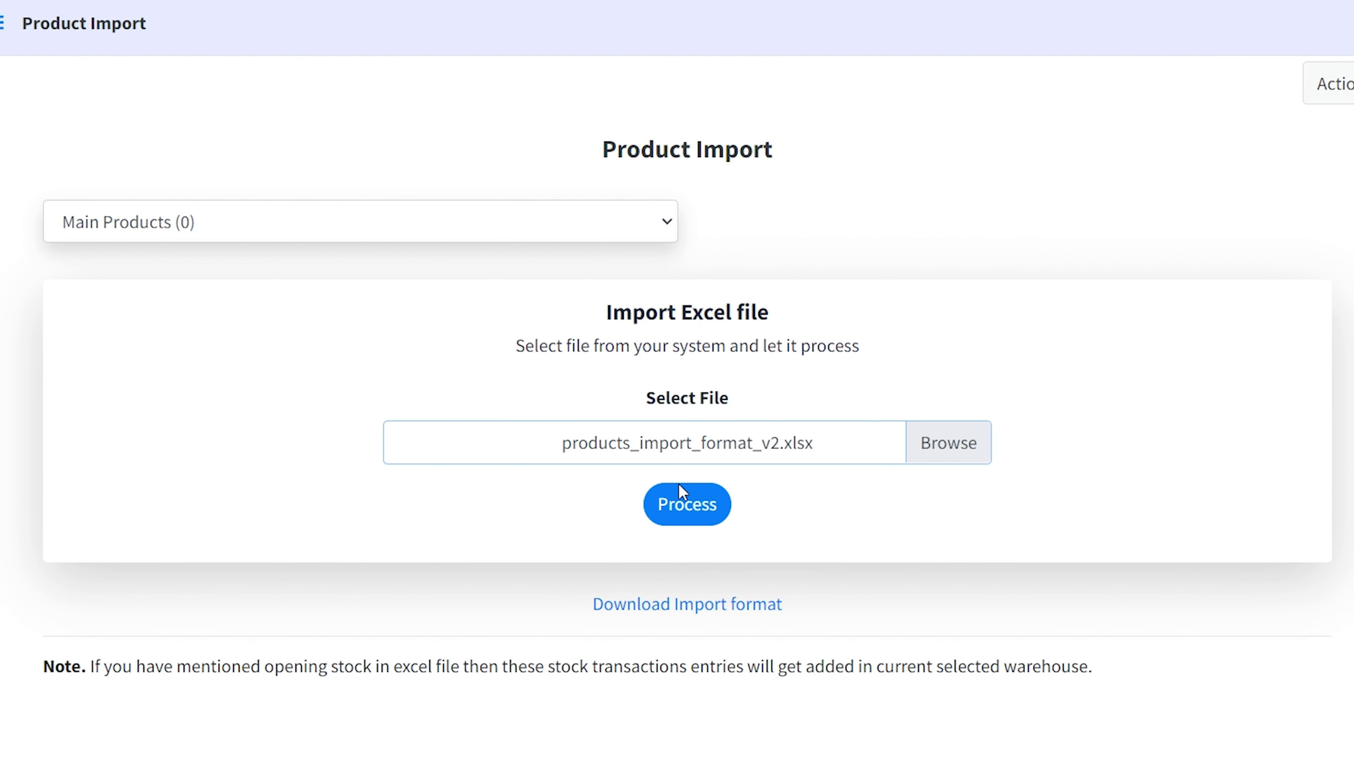
left_click(674, 510)
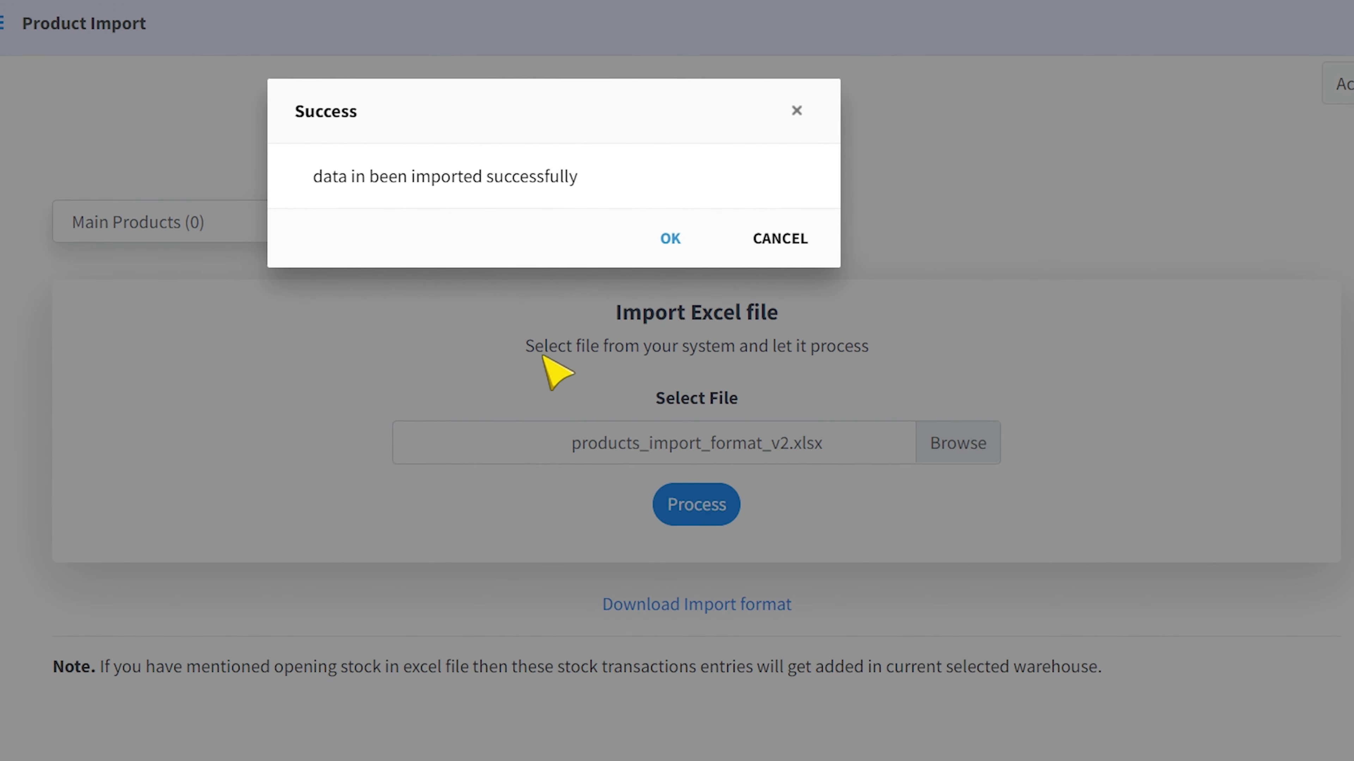
left_click(653, 236)
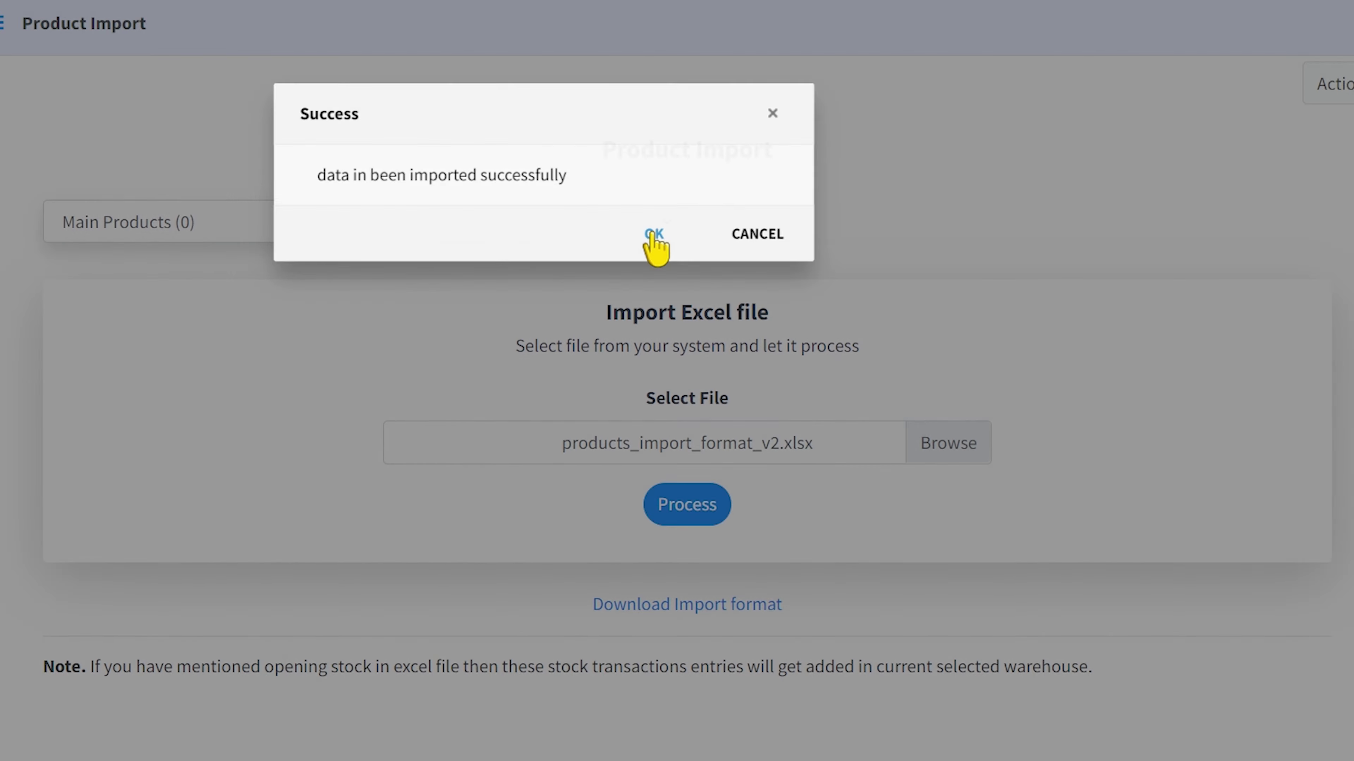
left_click(154, 226)
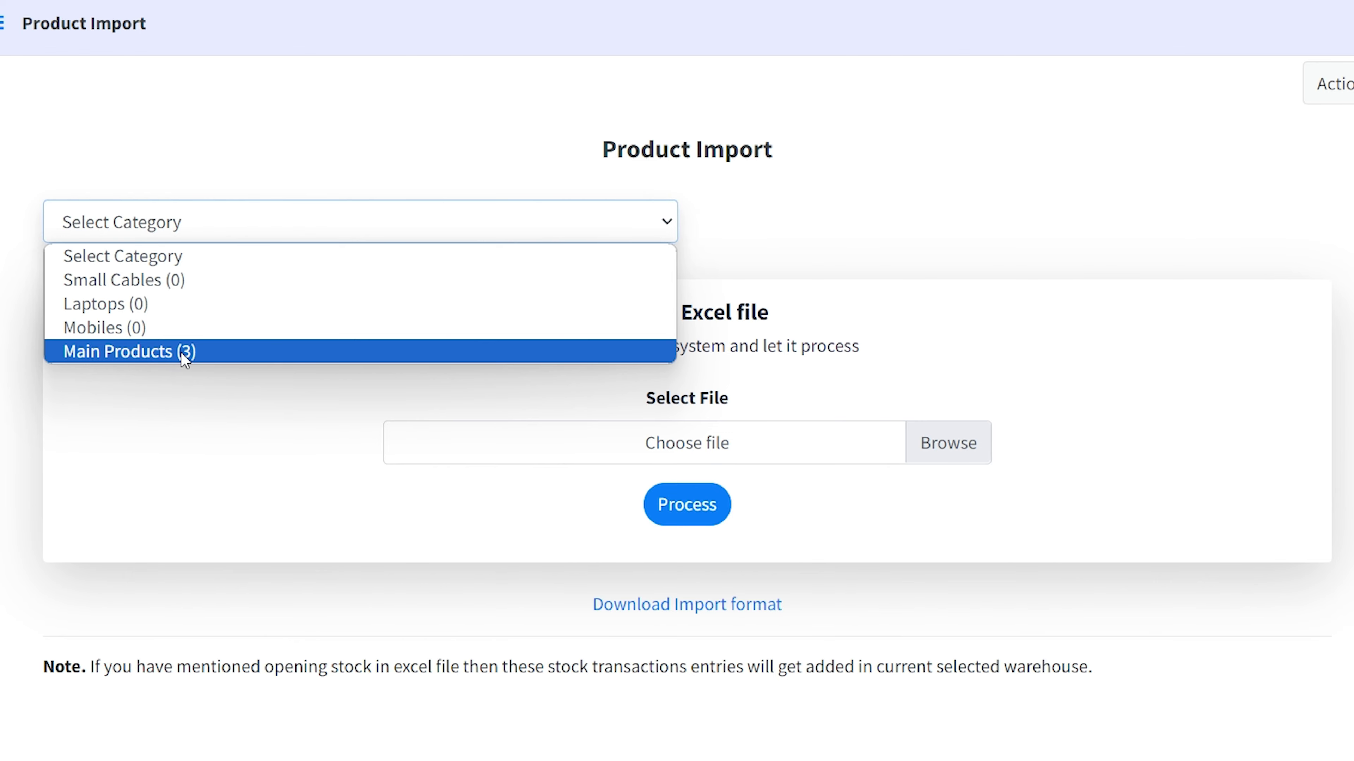
Import the same template again into Laptops, which now also counts 3 products.
left_click(187, 393)
left_click(610, 445)
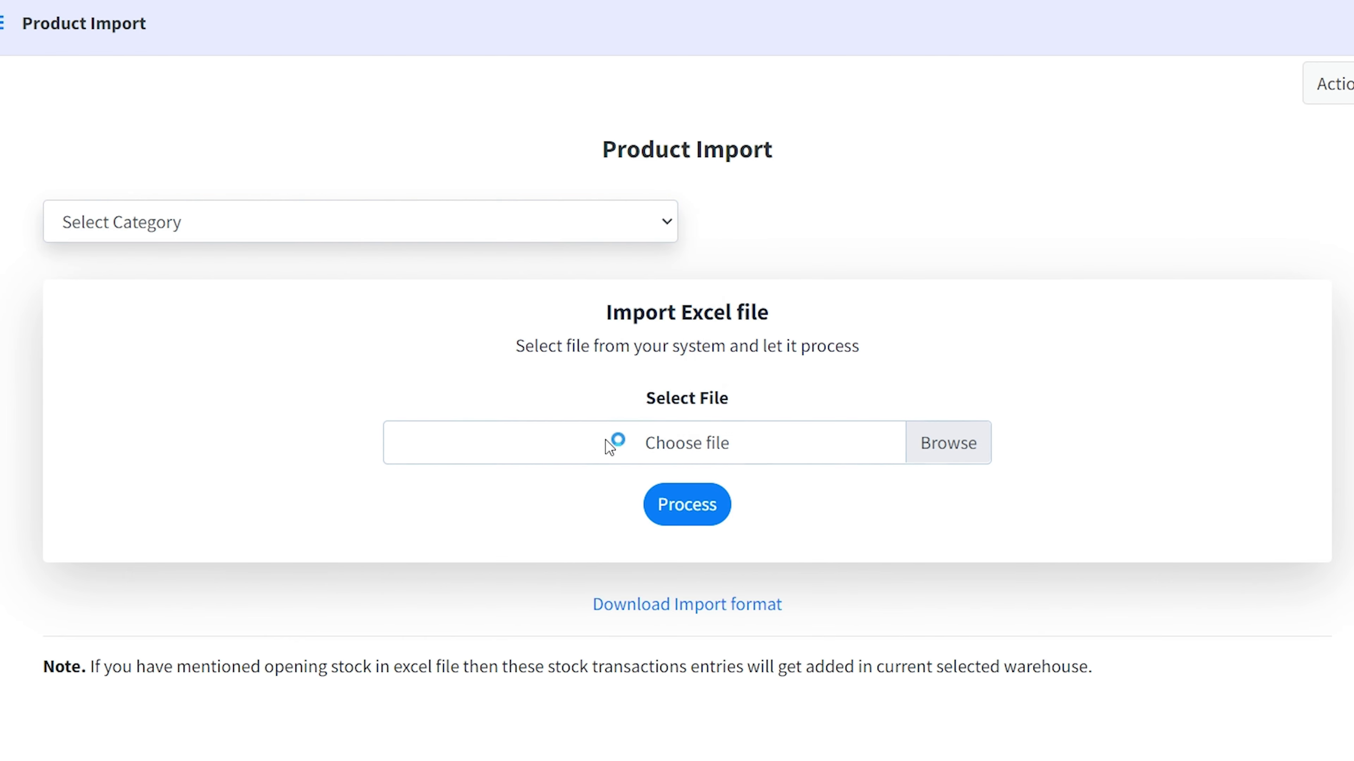
double_click(350, 318)
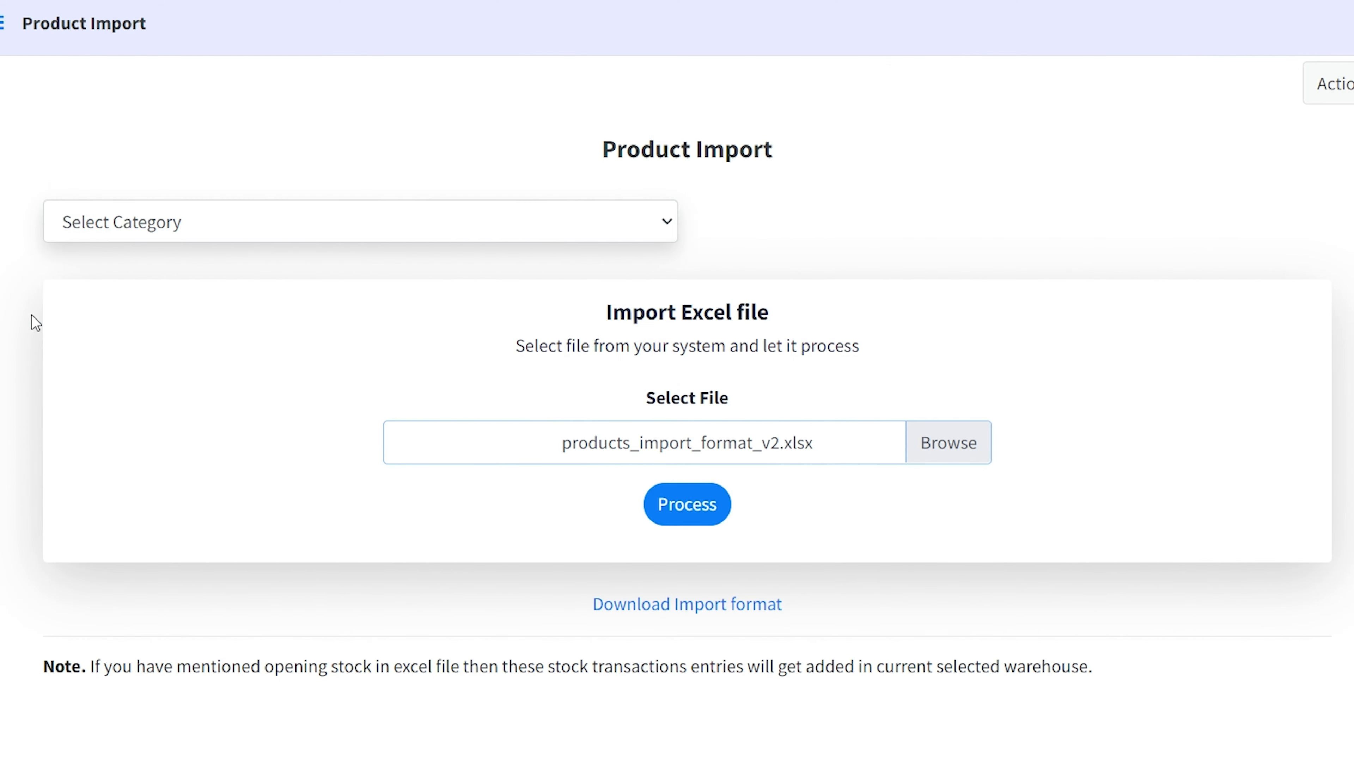
left_click(182, 230)
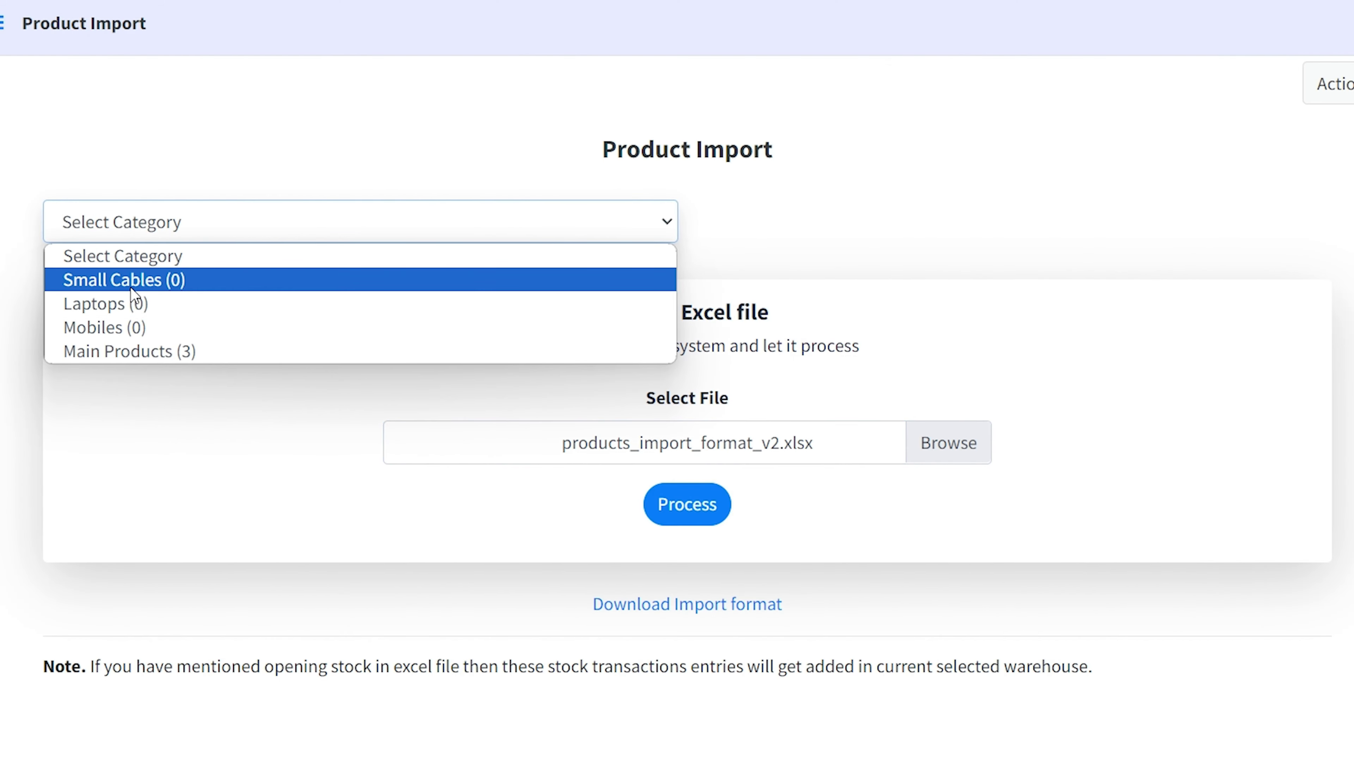
left_click(115, 306)
left_click(666, 506)
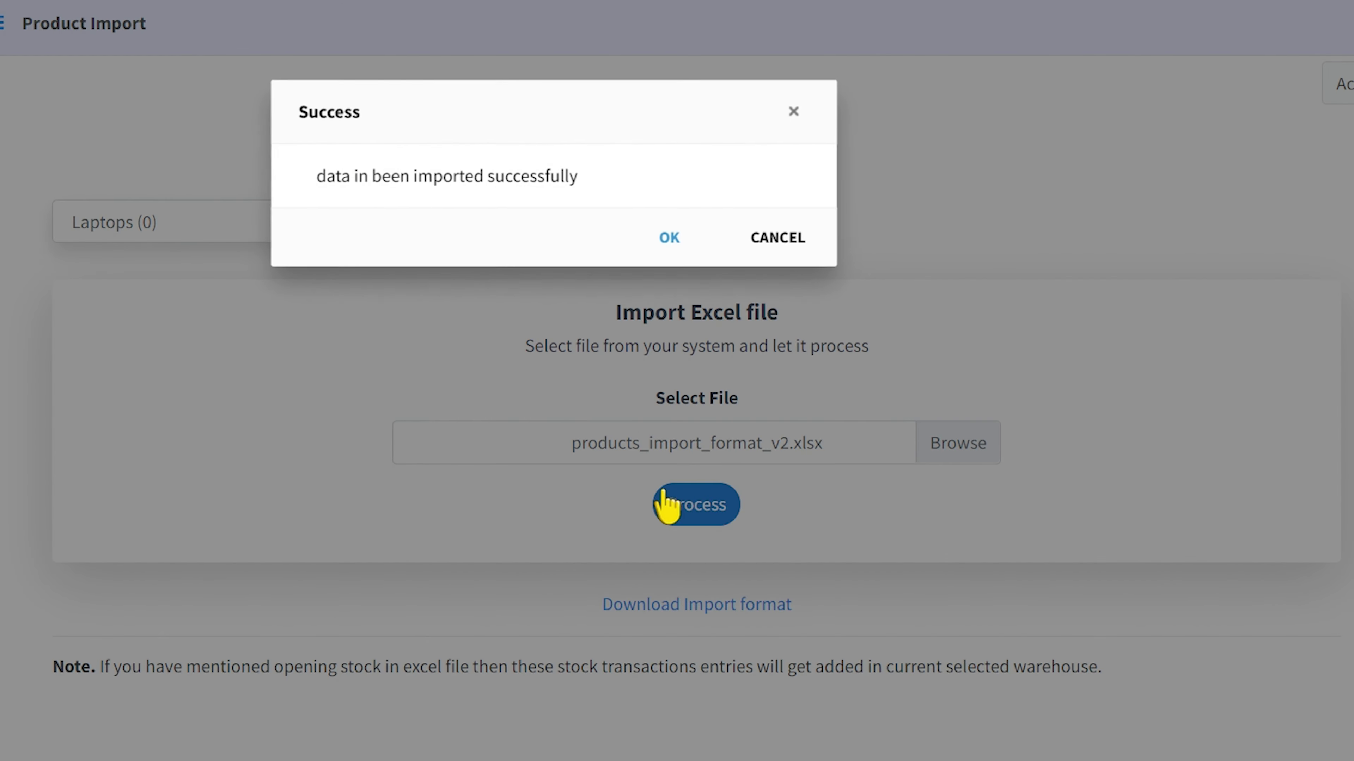
left_click(668, 243)
left_click(234, 239)
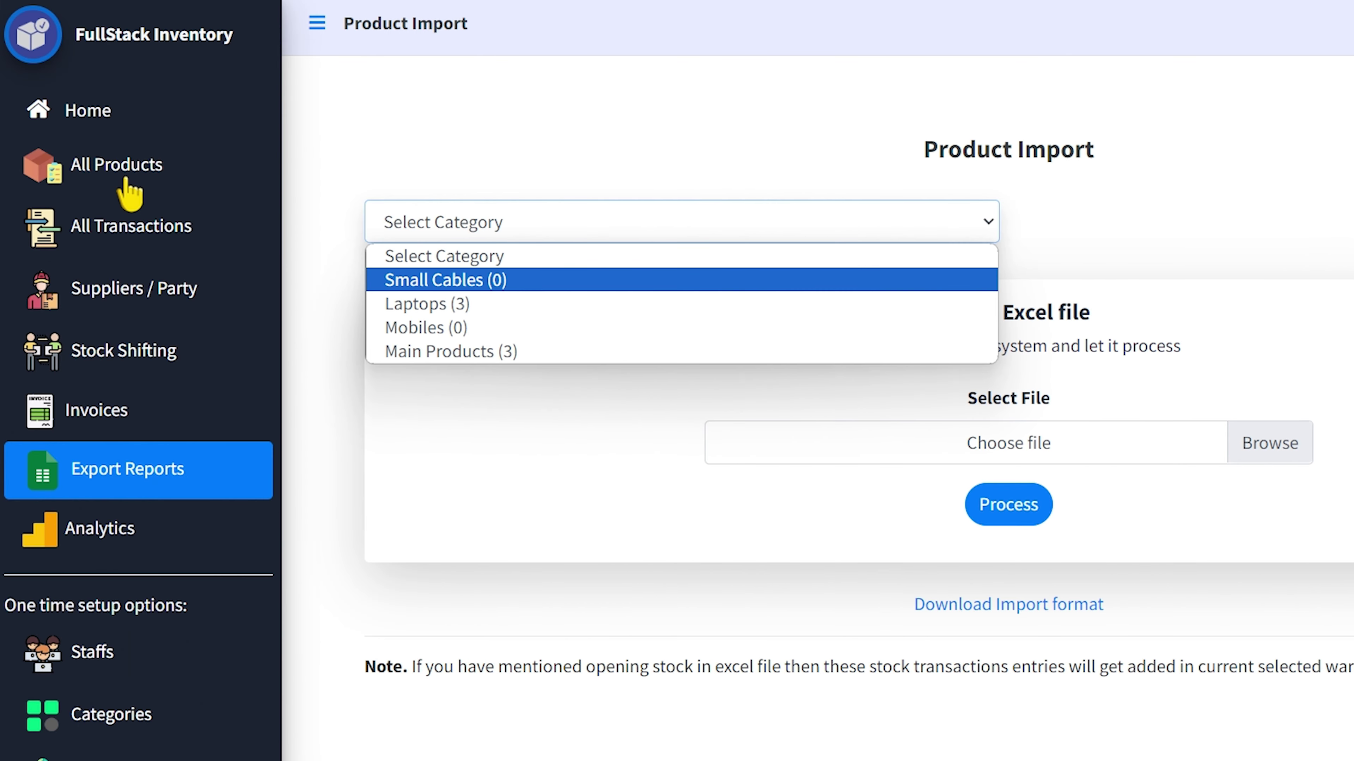
Filter All Products by Laptops, then Main Products, and go to Actions > Import.
left_click(131, 178)
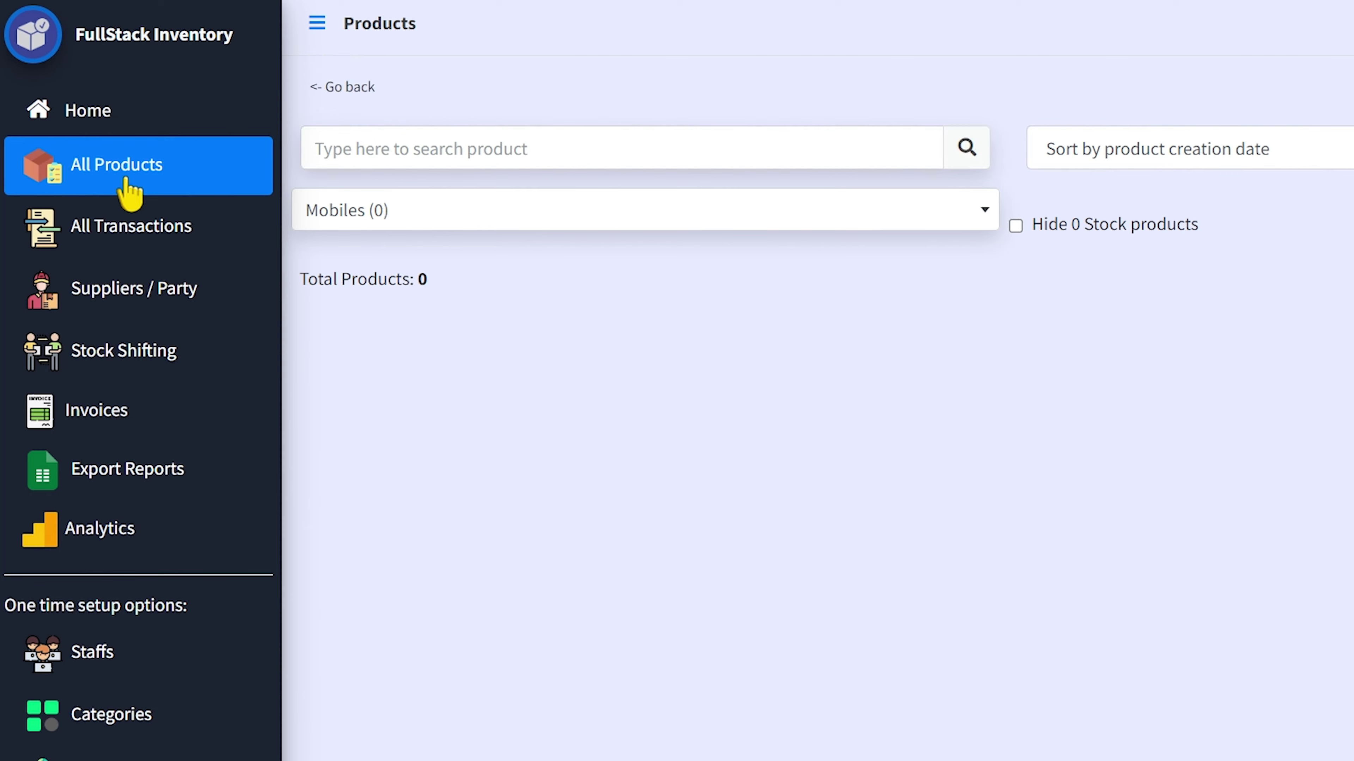
left_click(349, 216)
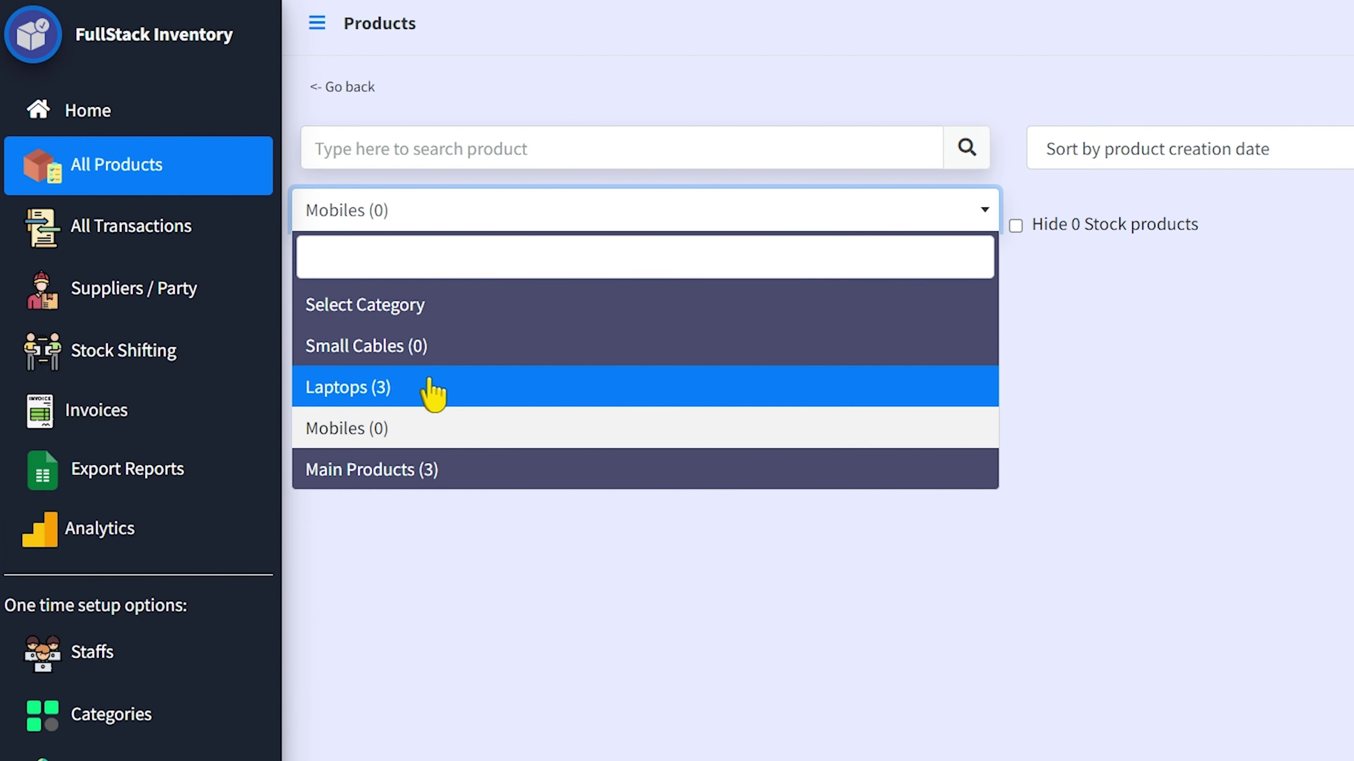
left_click(439, 389)
left_click(450, 220)
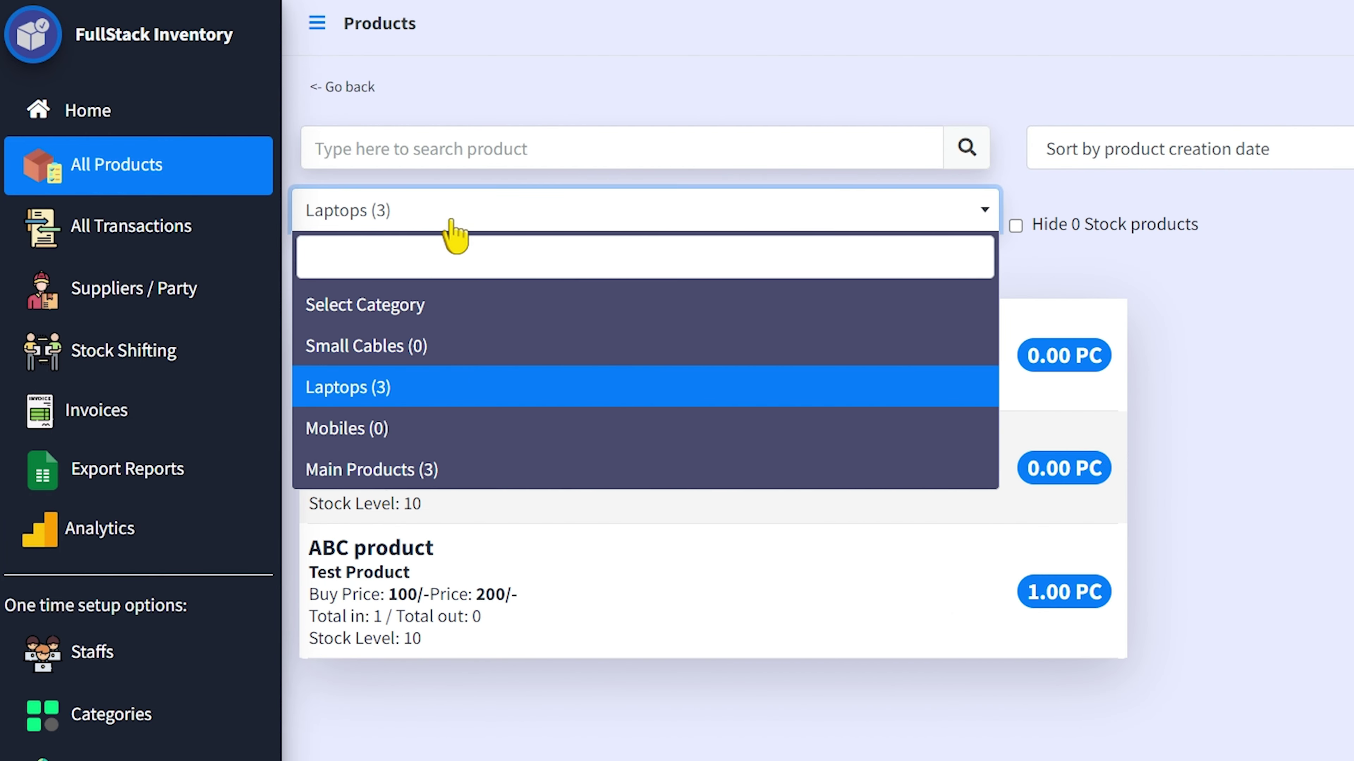
left_click(448, 477)
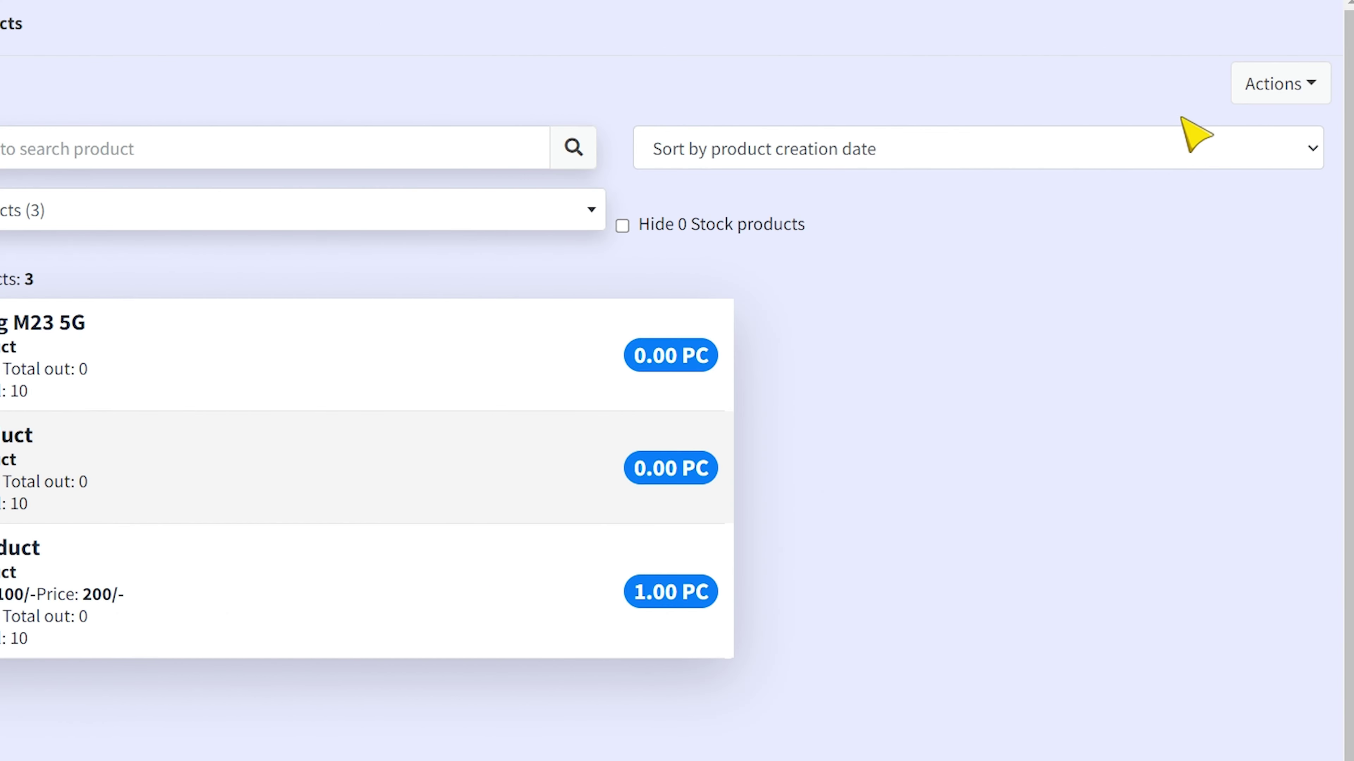
left_click(1246, 86)
left_click(1151, 144)
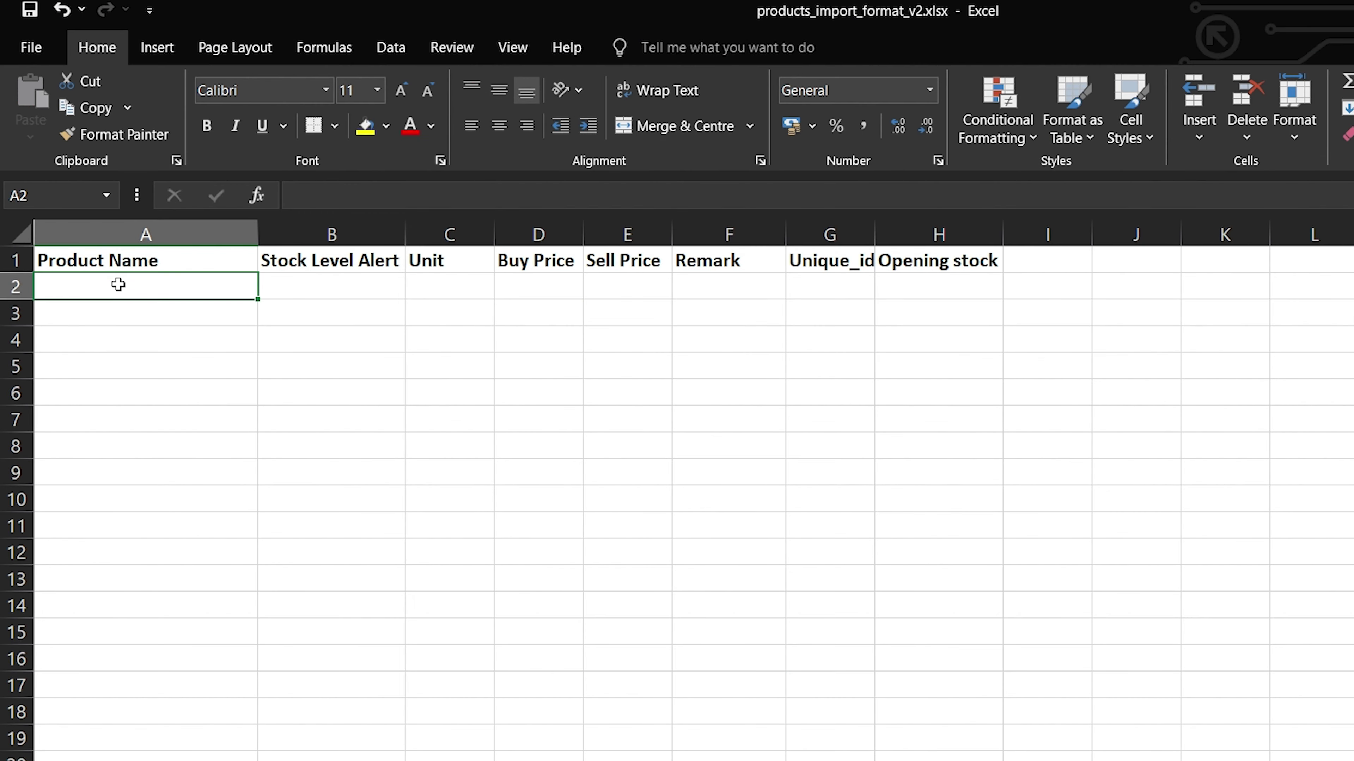
Fill row 2 with Samsung s23 Ultra, stock alert 2, unit PC, remark 5g Phone, opening stock 6.
type("S")
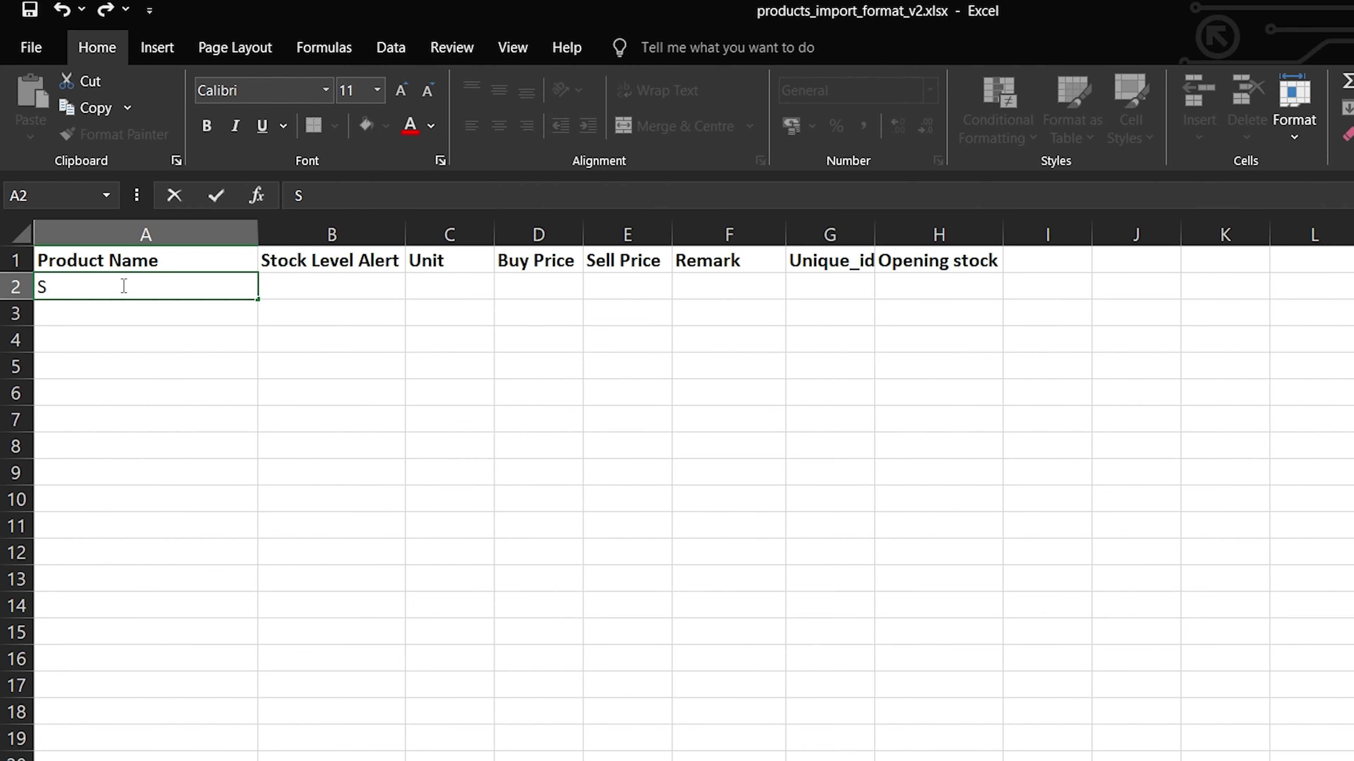
type("amsung s")
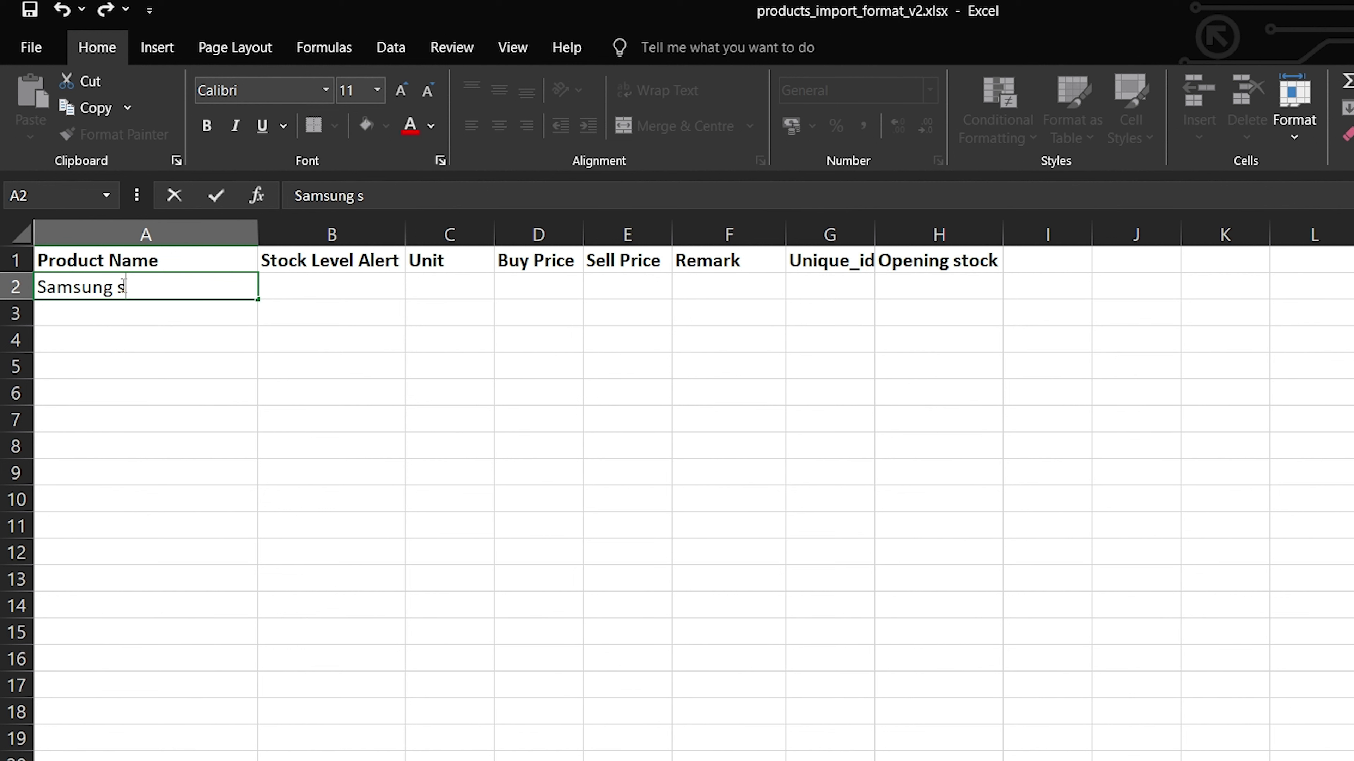
type("23 Ultra")
key("Tab")
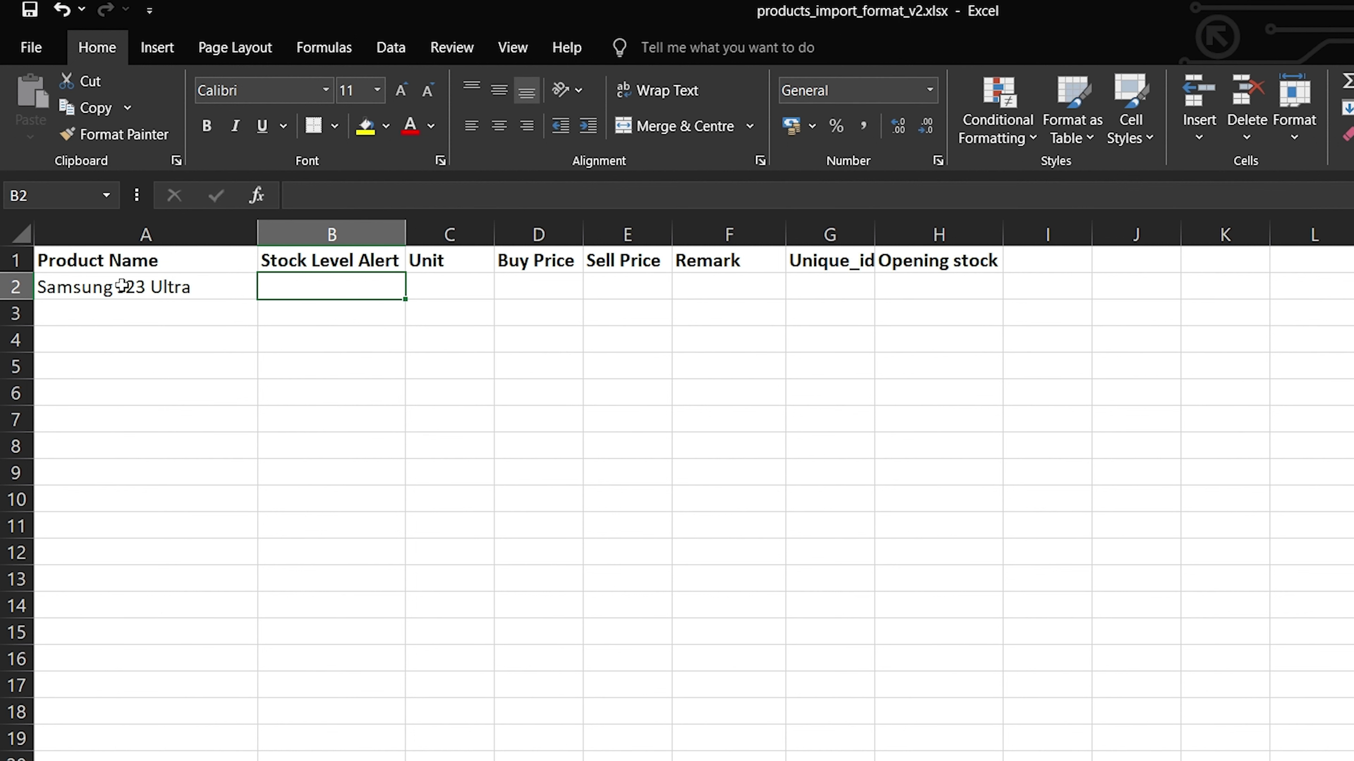
type("2")
key("Tab")
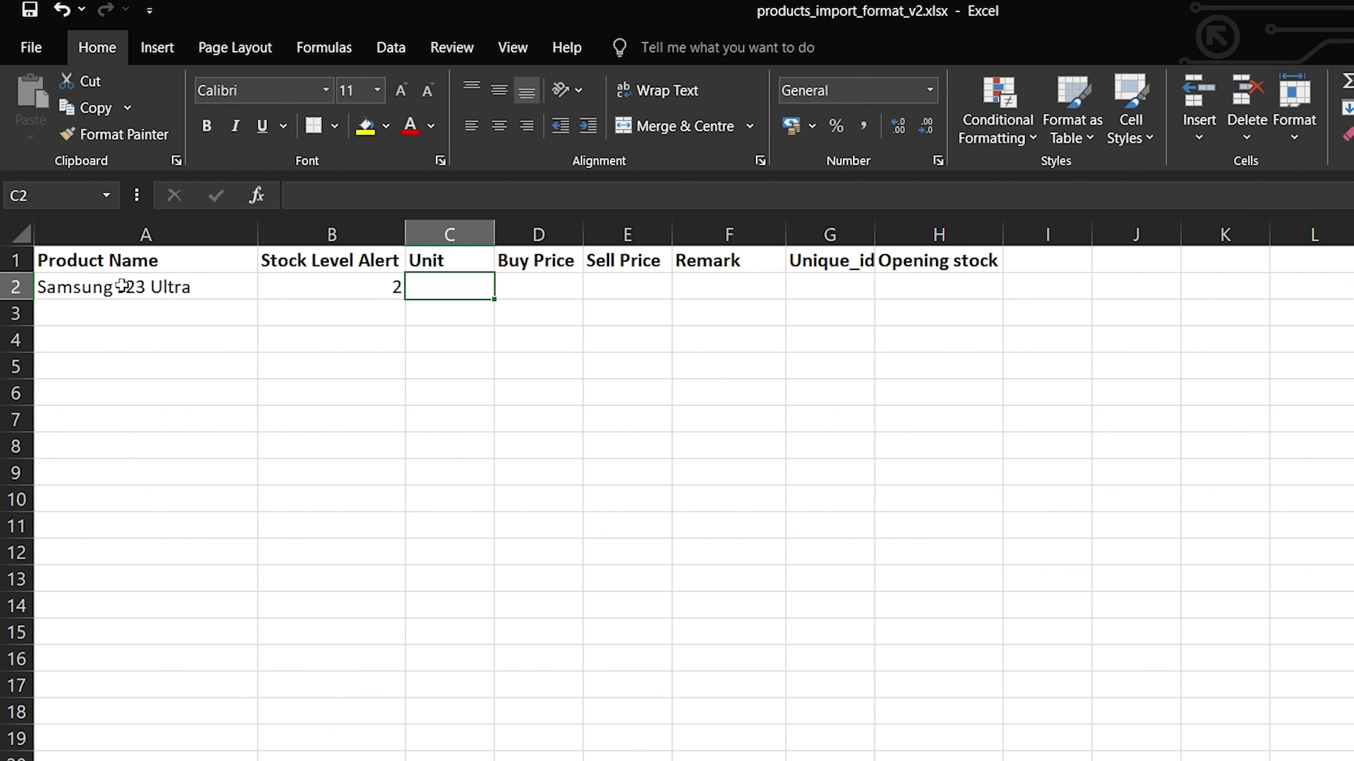
type("PC")
key("Tab")
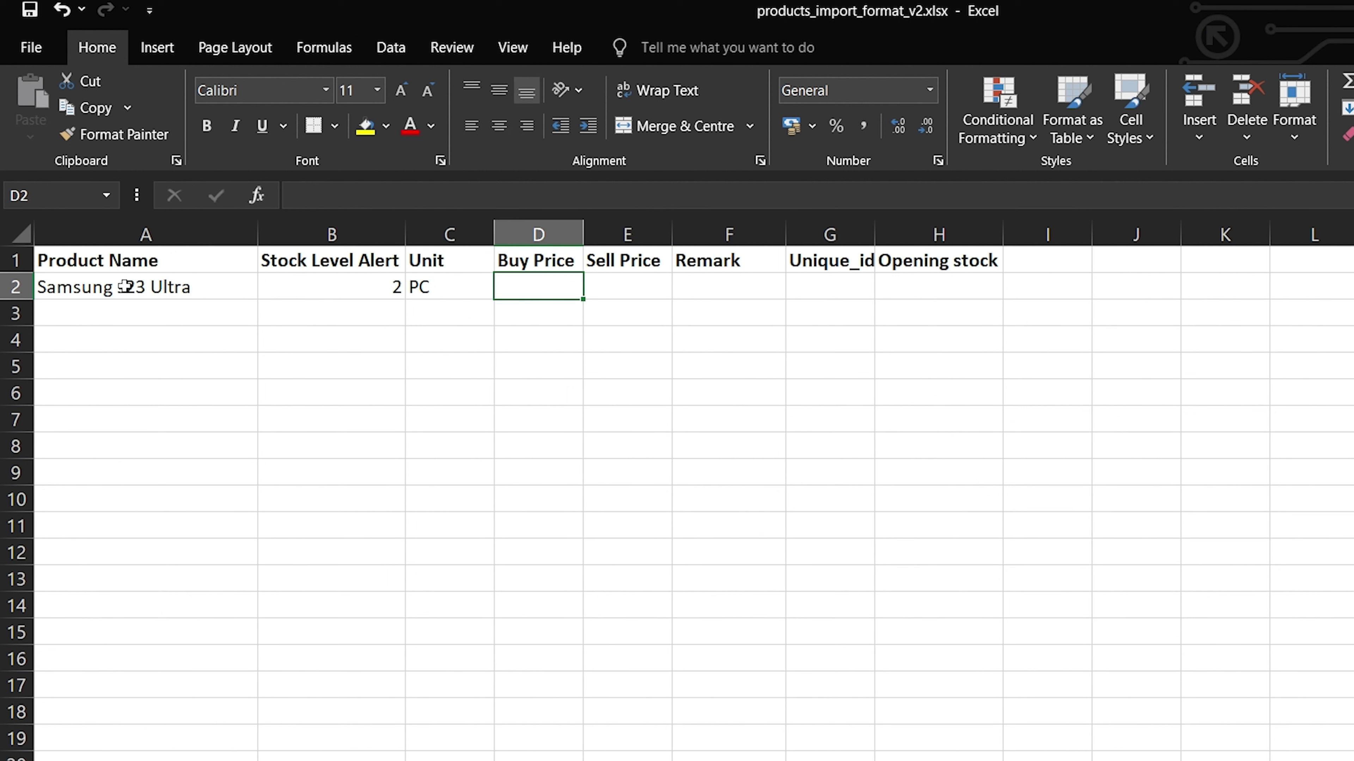
key("Tab")
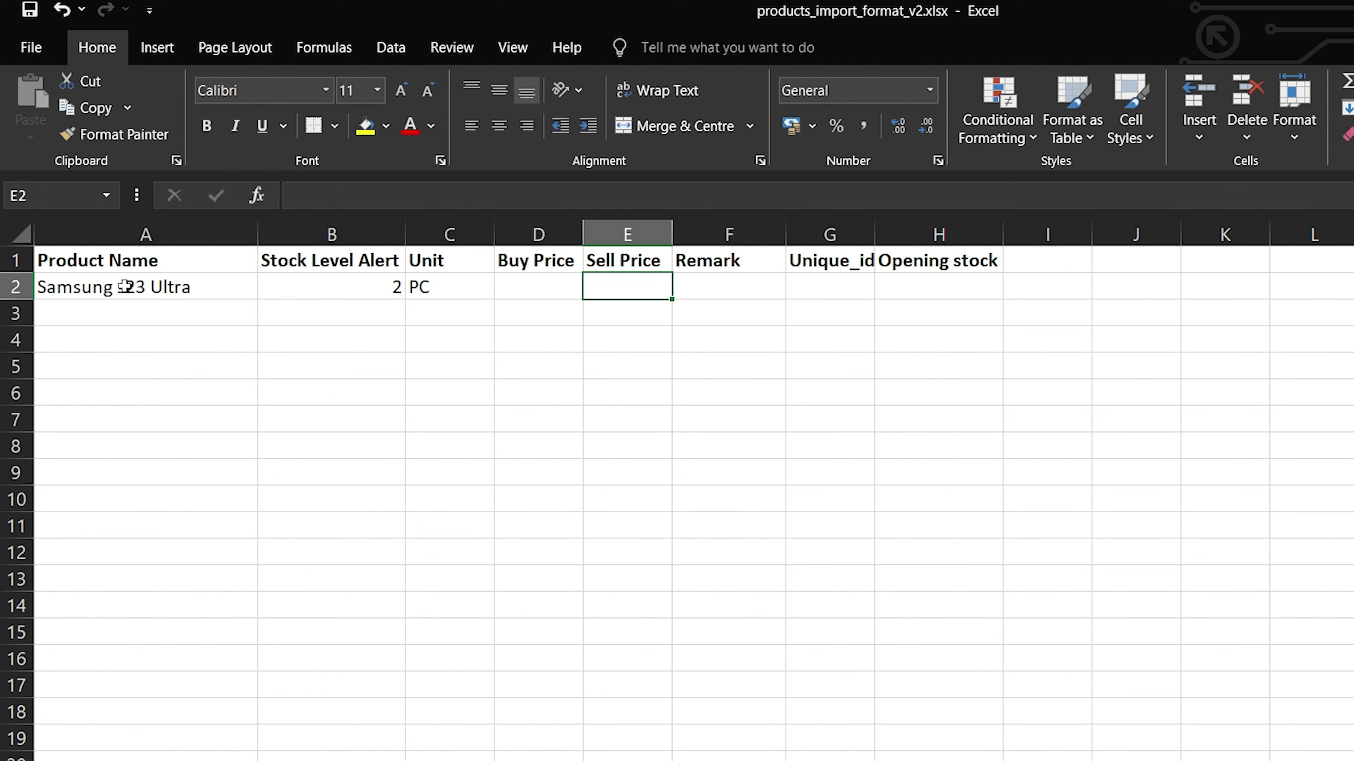
key("Tab")
type("5")
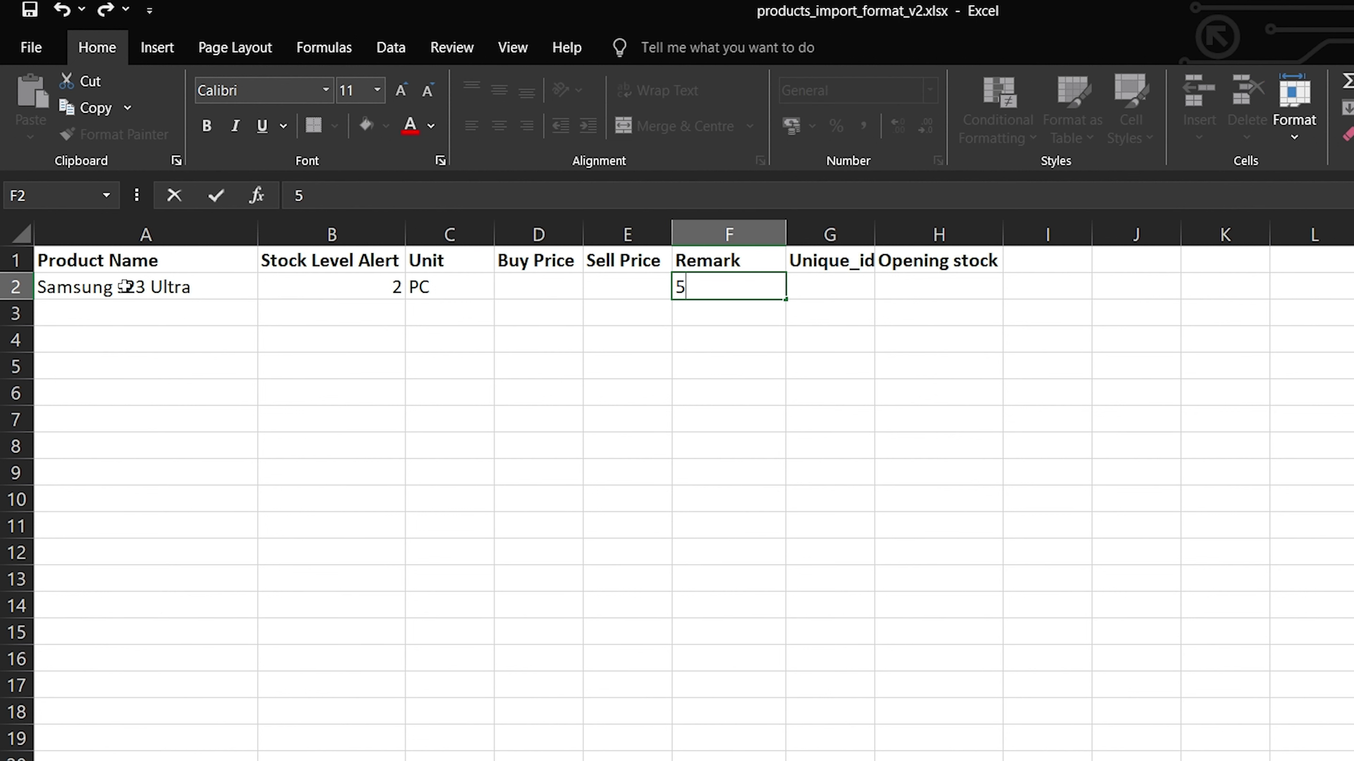
type("ne")
key("Tab")
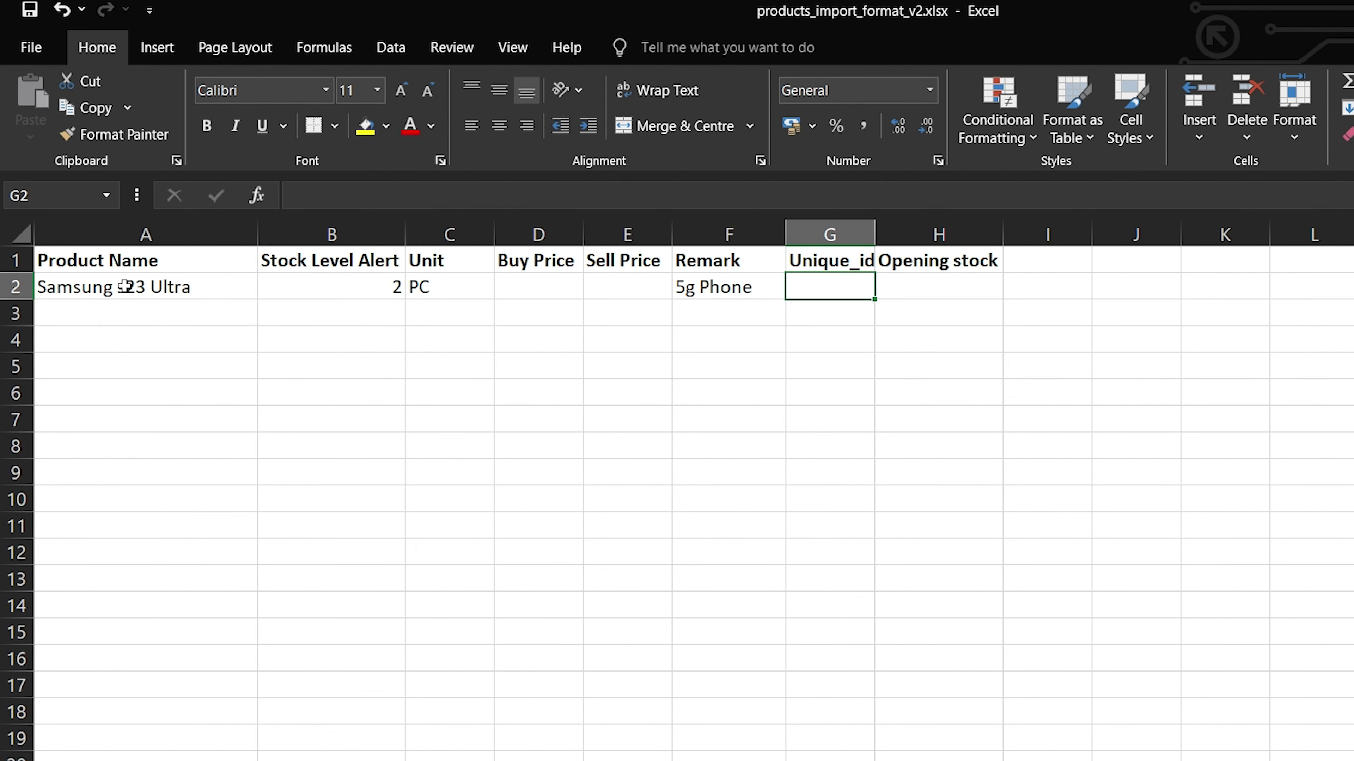
key("Tab")
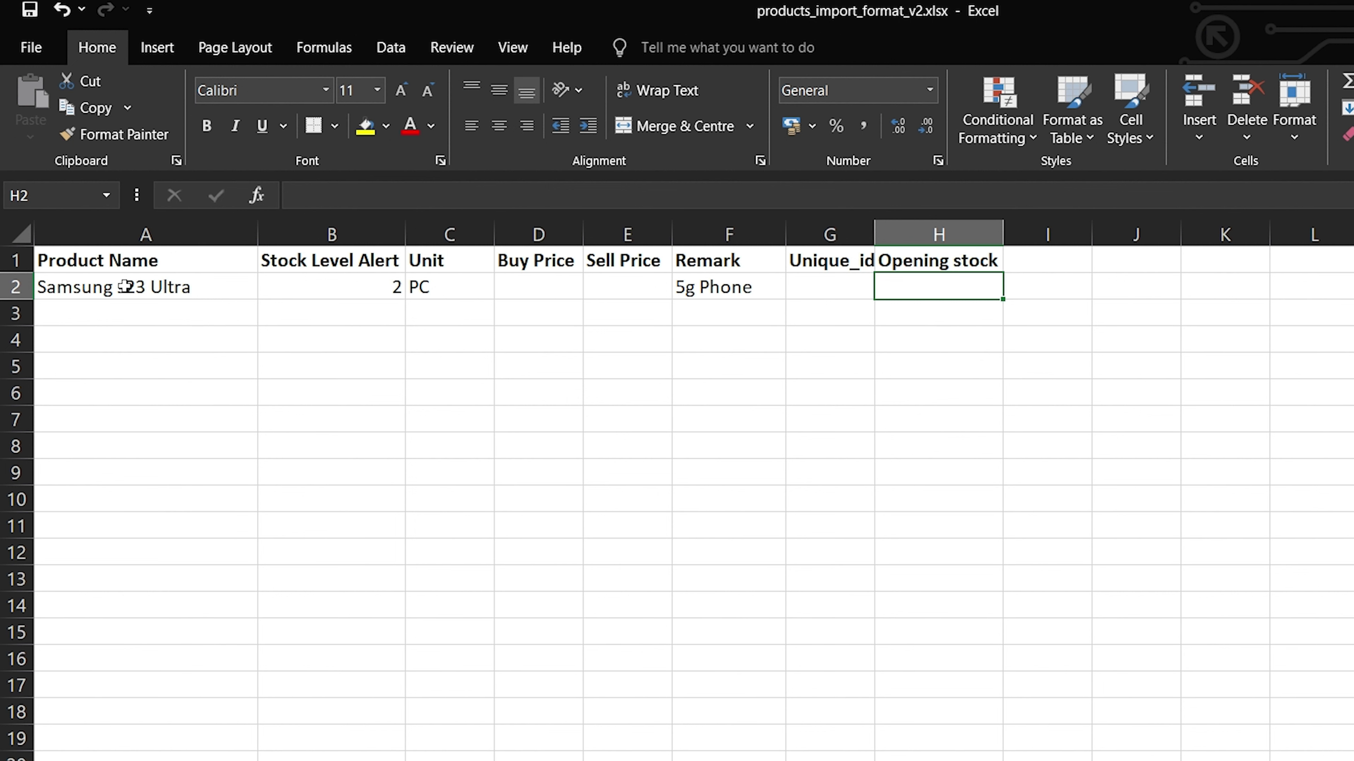
type("6")
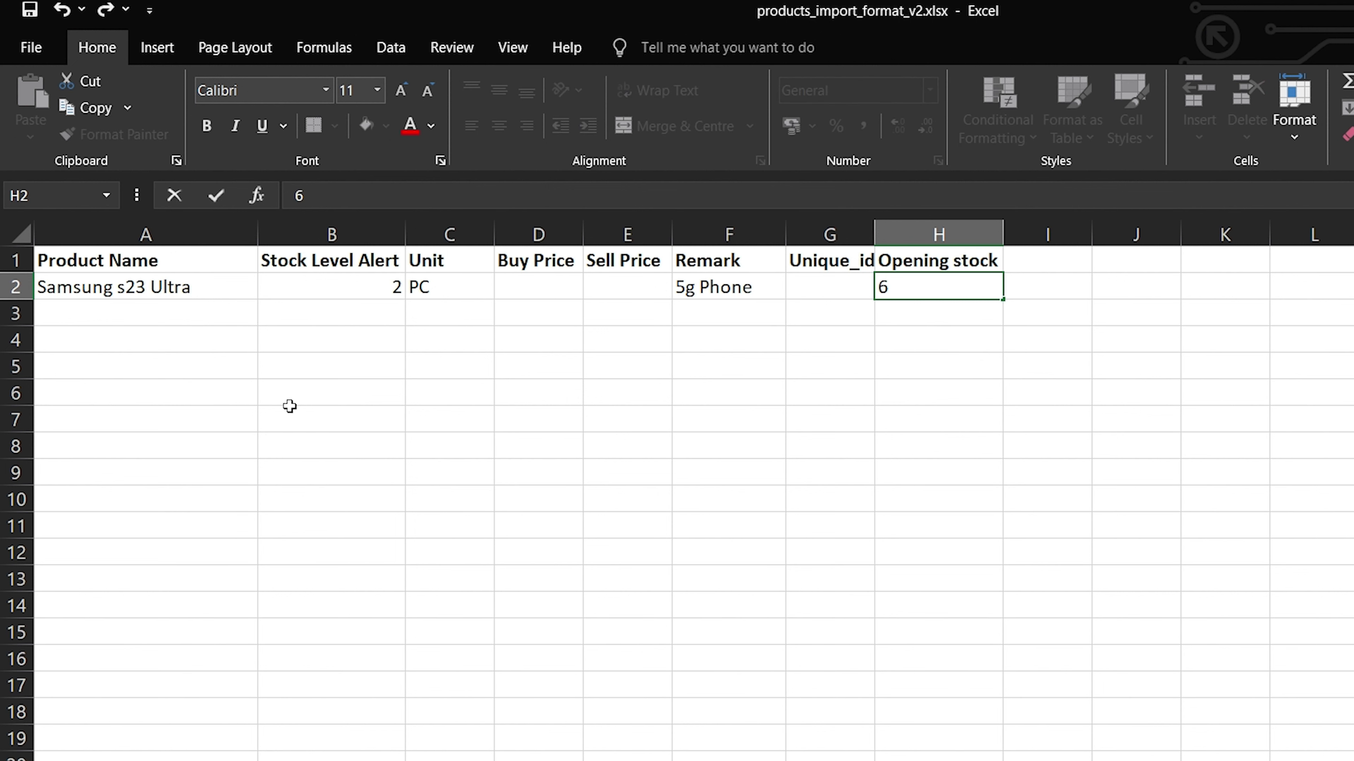
left_click(296, 416)
Trim the template so only the Samsung s23 Ultra row remains.
left_click_drag(64, 292, 929, 383)
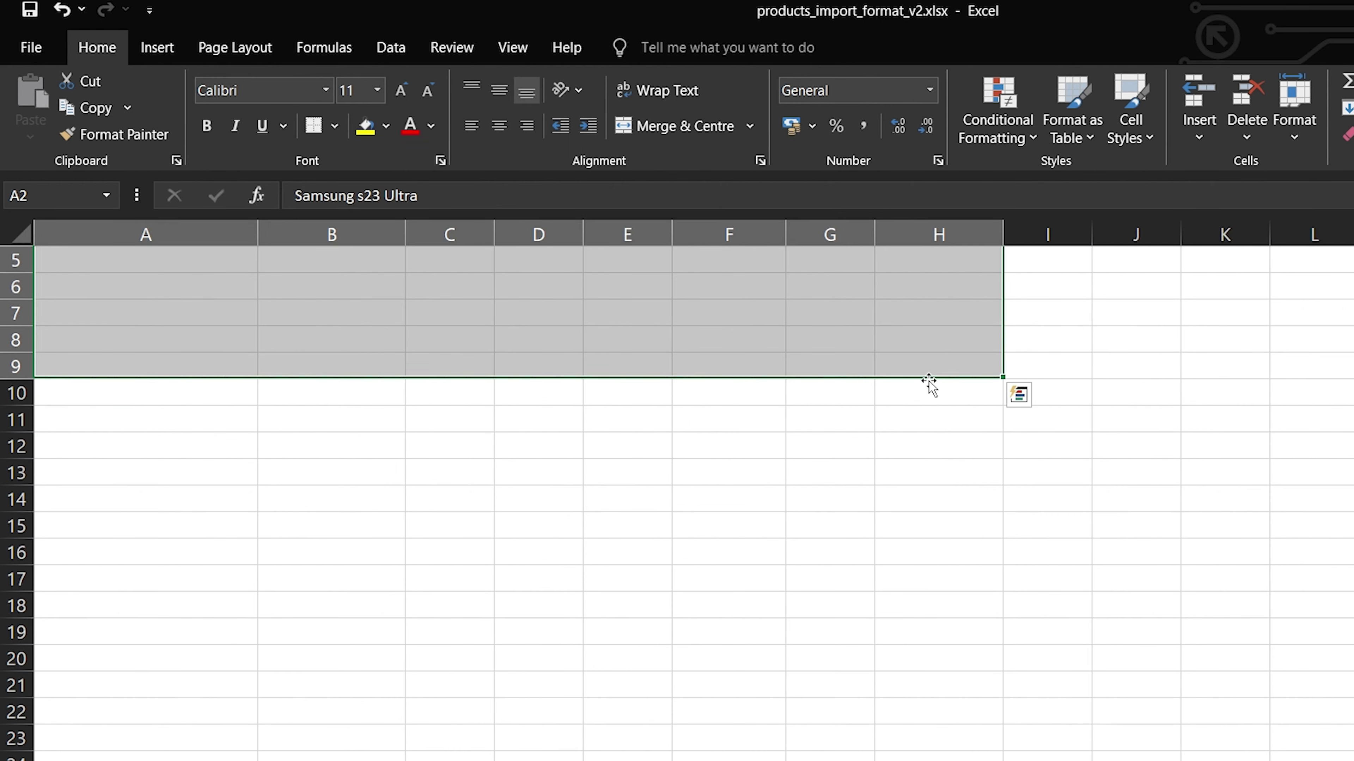
scroll(929, 427, "up", 2)
left_click(794, 385)
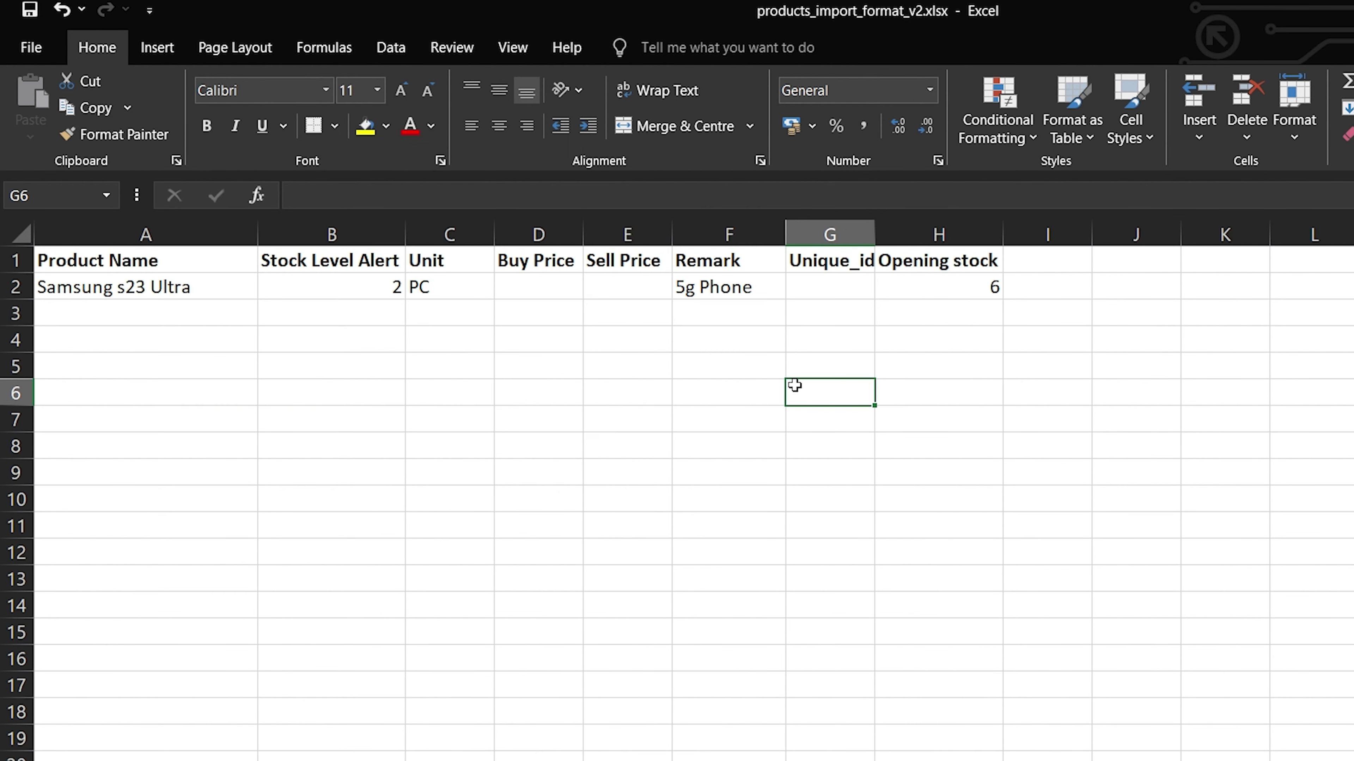
left_click(729, 366)
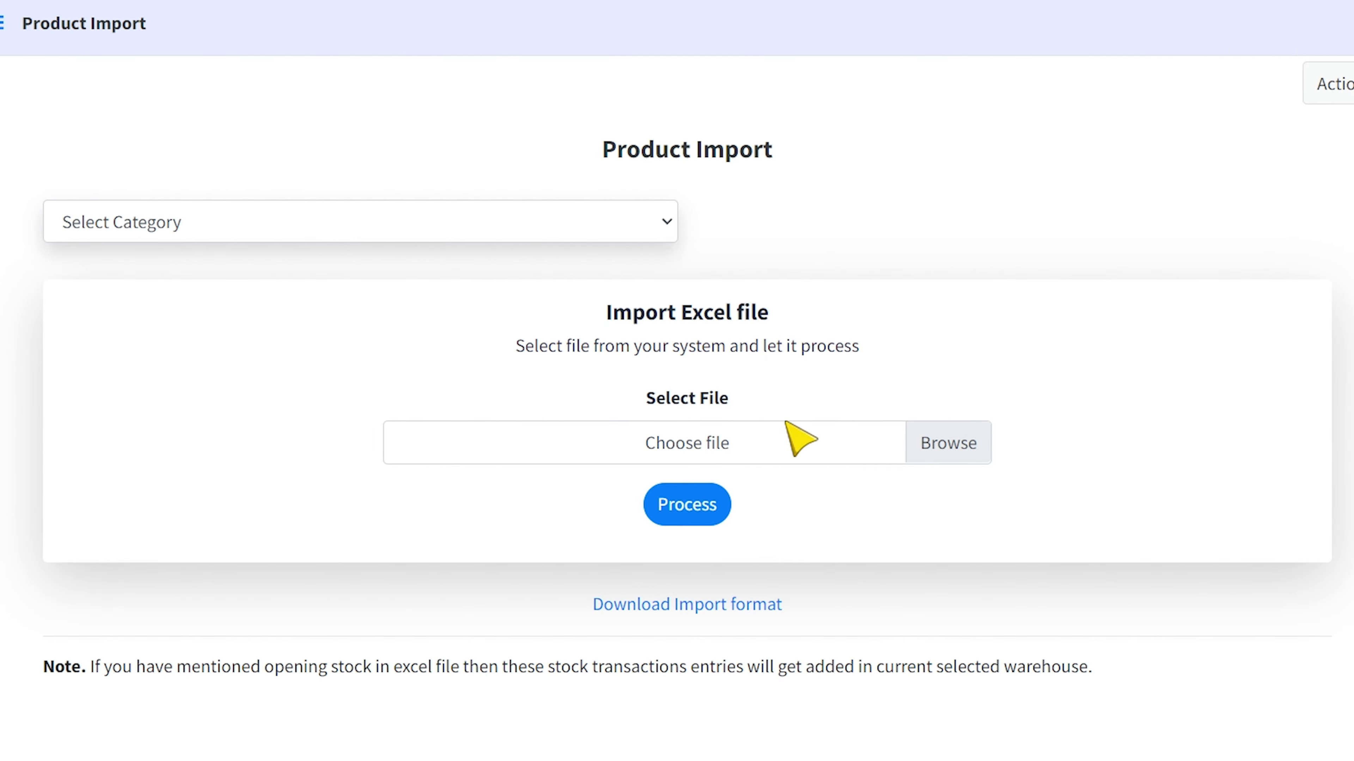
Import the edited products_import_format_v2.xlsx into Mobiles, raising its count from 0 to 1.
left_click(136, 230)
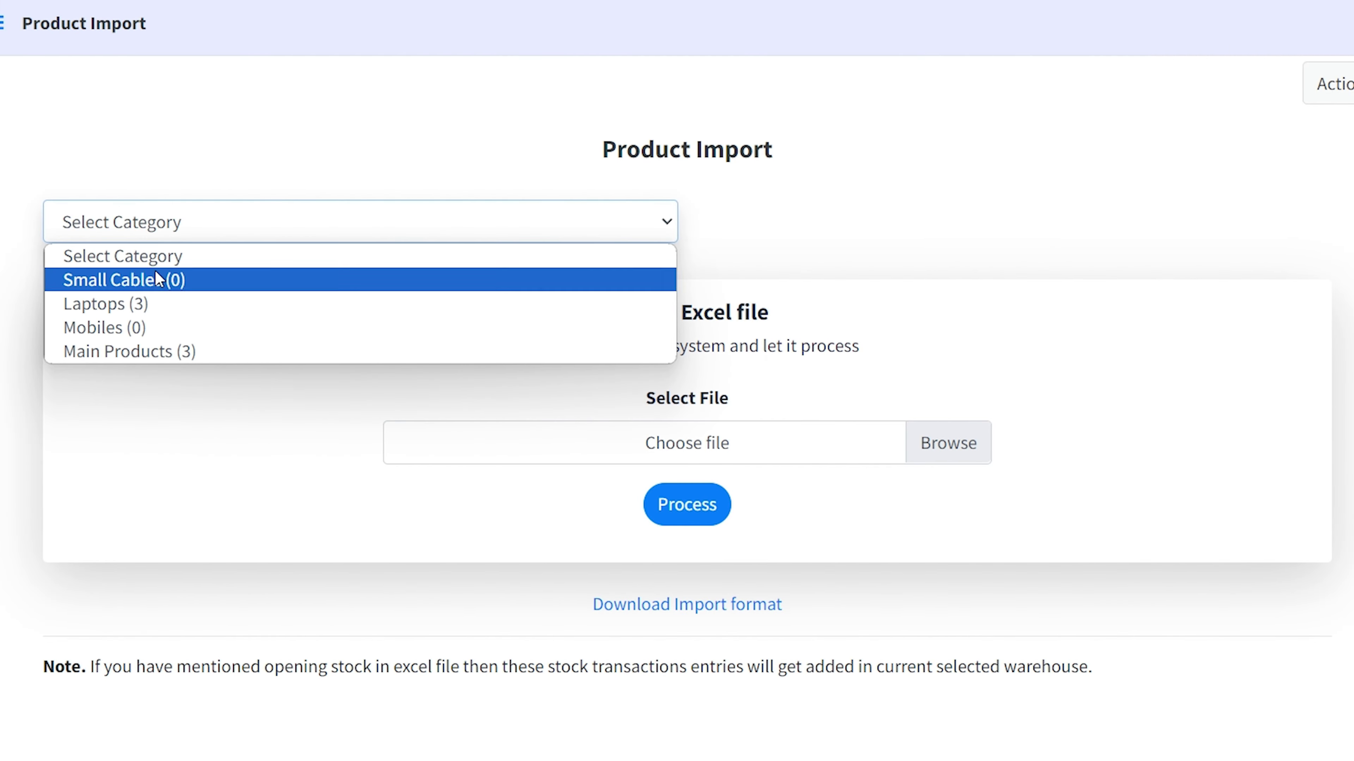
left_click(134, 328)
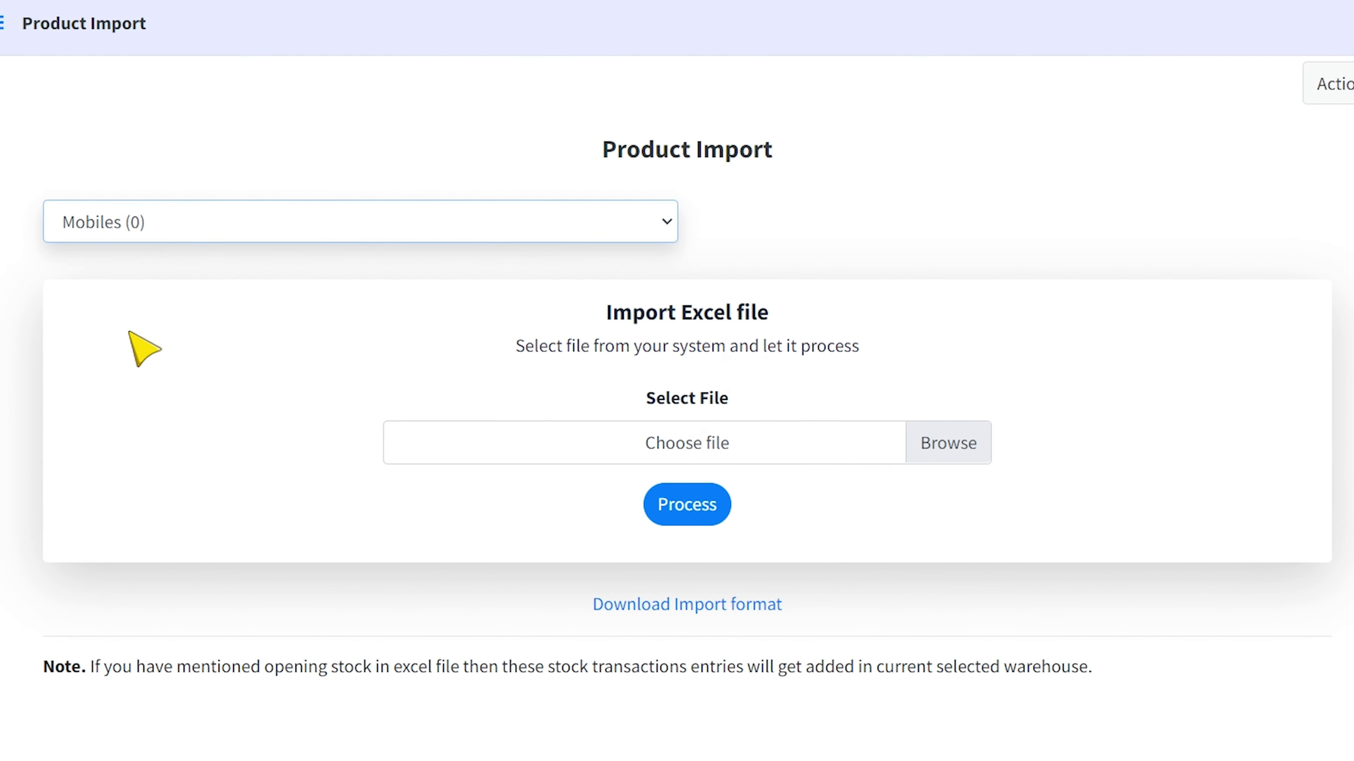
left_click(874, 458)
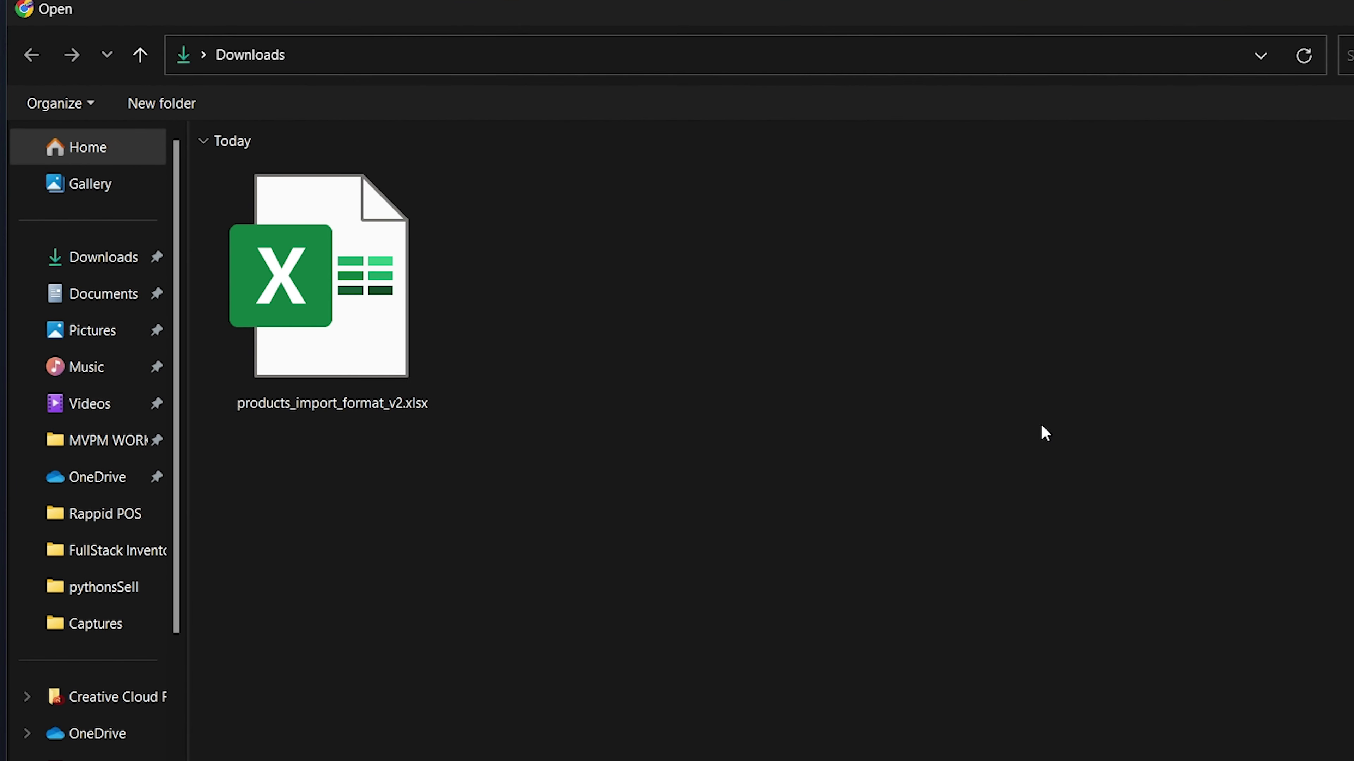
left_click(384, 315)
double_click(384, 314)
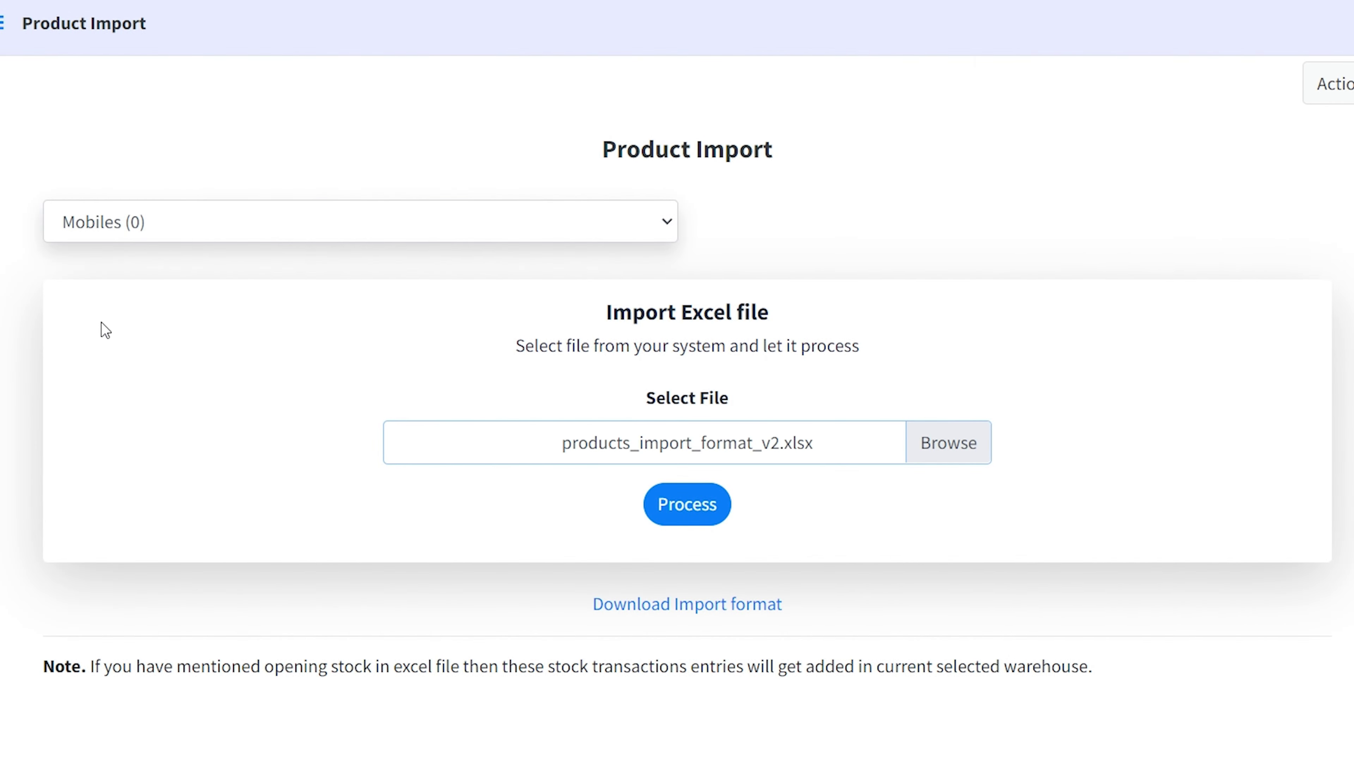
left_click(698, 513)
left_click(661, 238)
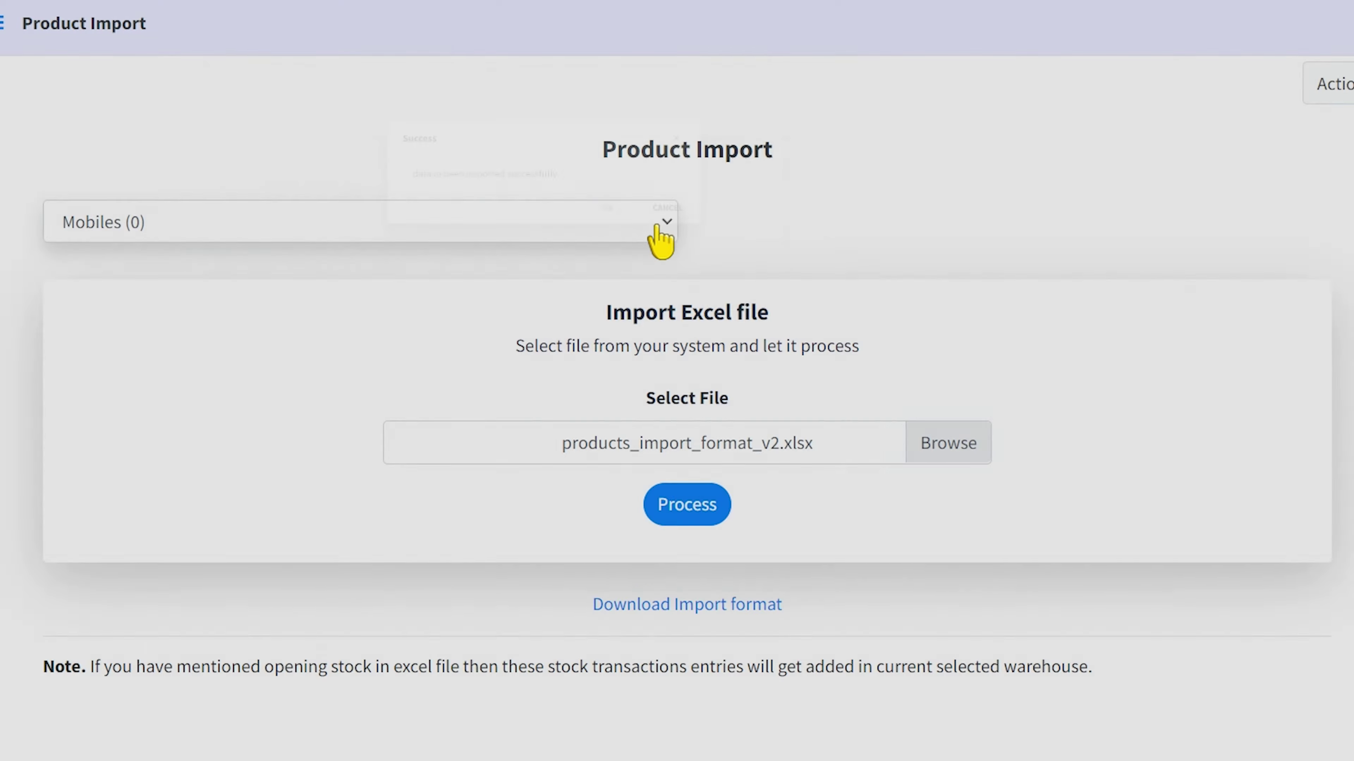
left_click(269, 226)
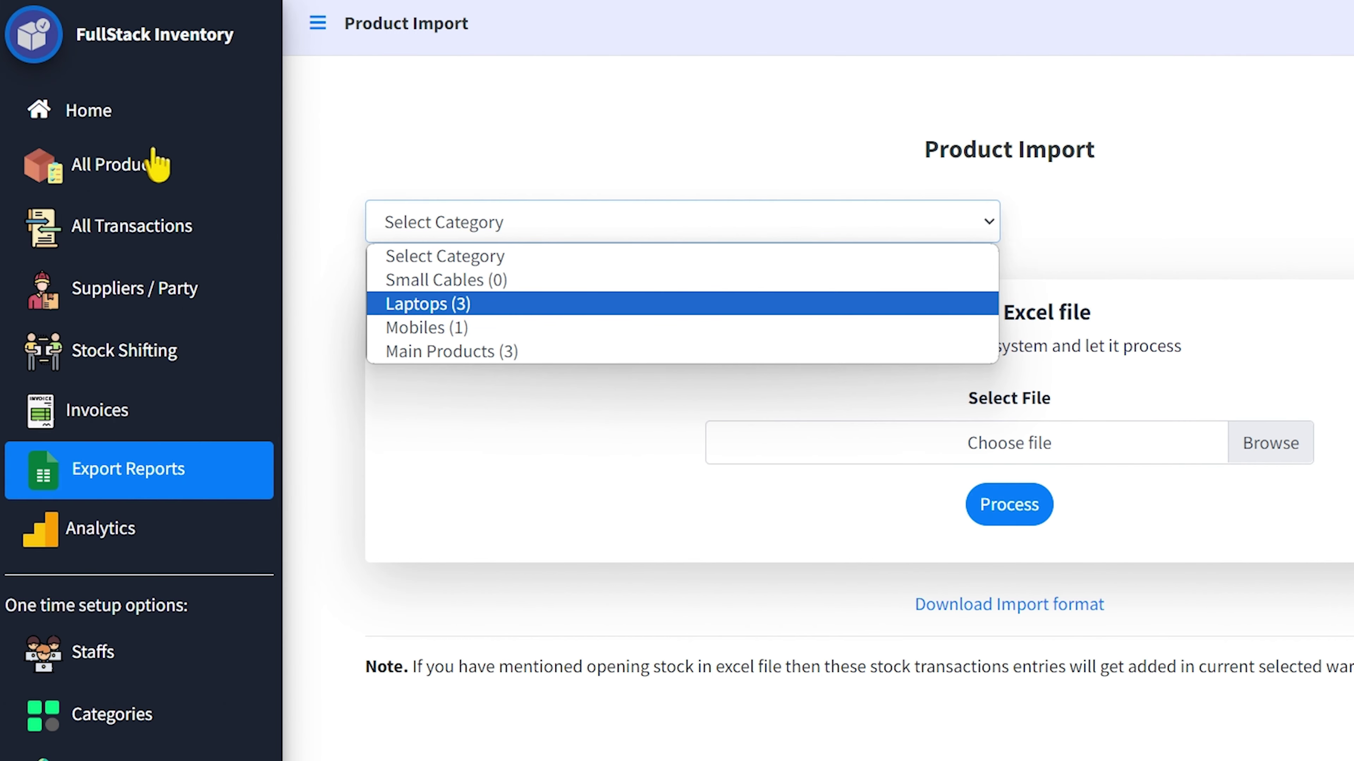
Filter All Products by Laptops, then Mobiles, showing Samsung s23 Ultra with 6.00 PC stock.
left_click(152, 169)
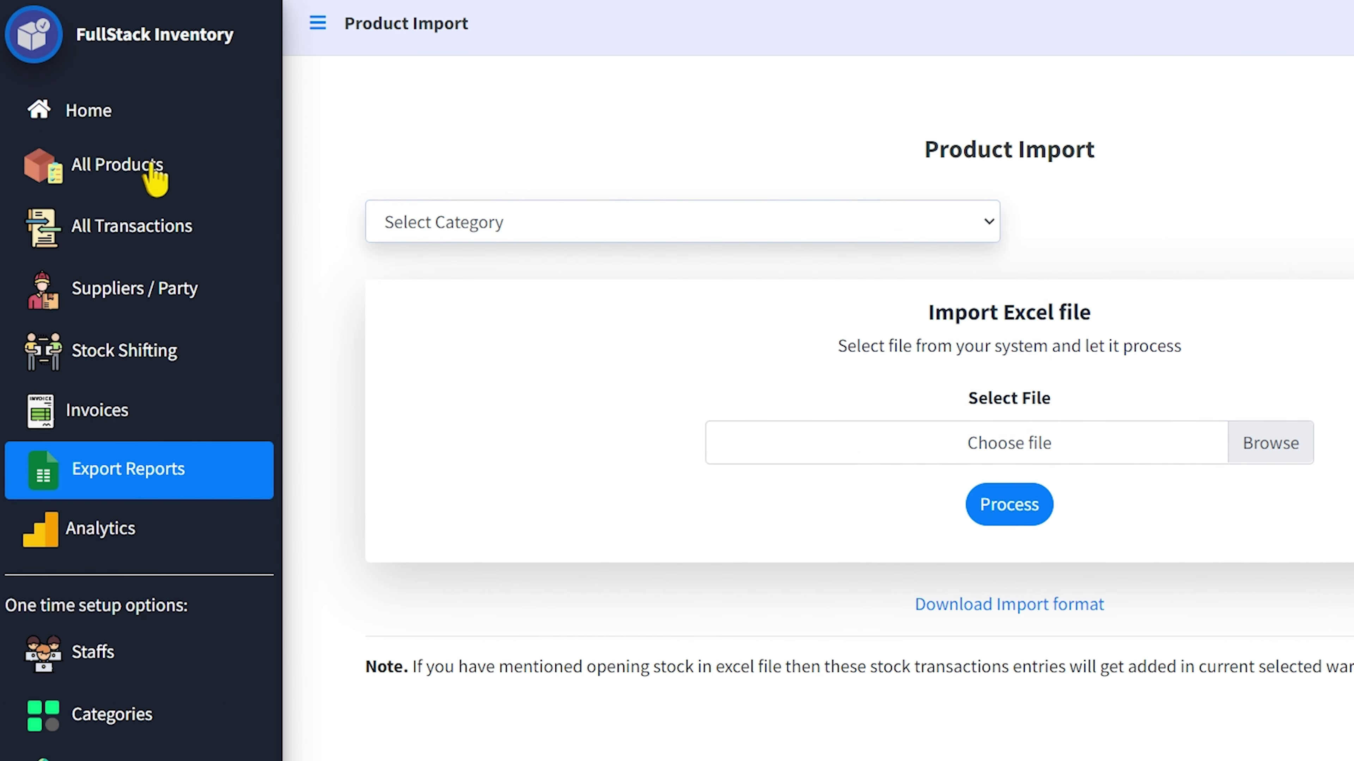
left_click(429, 224)
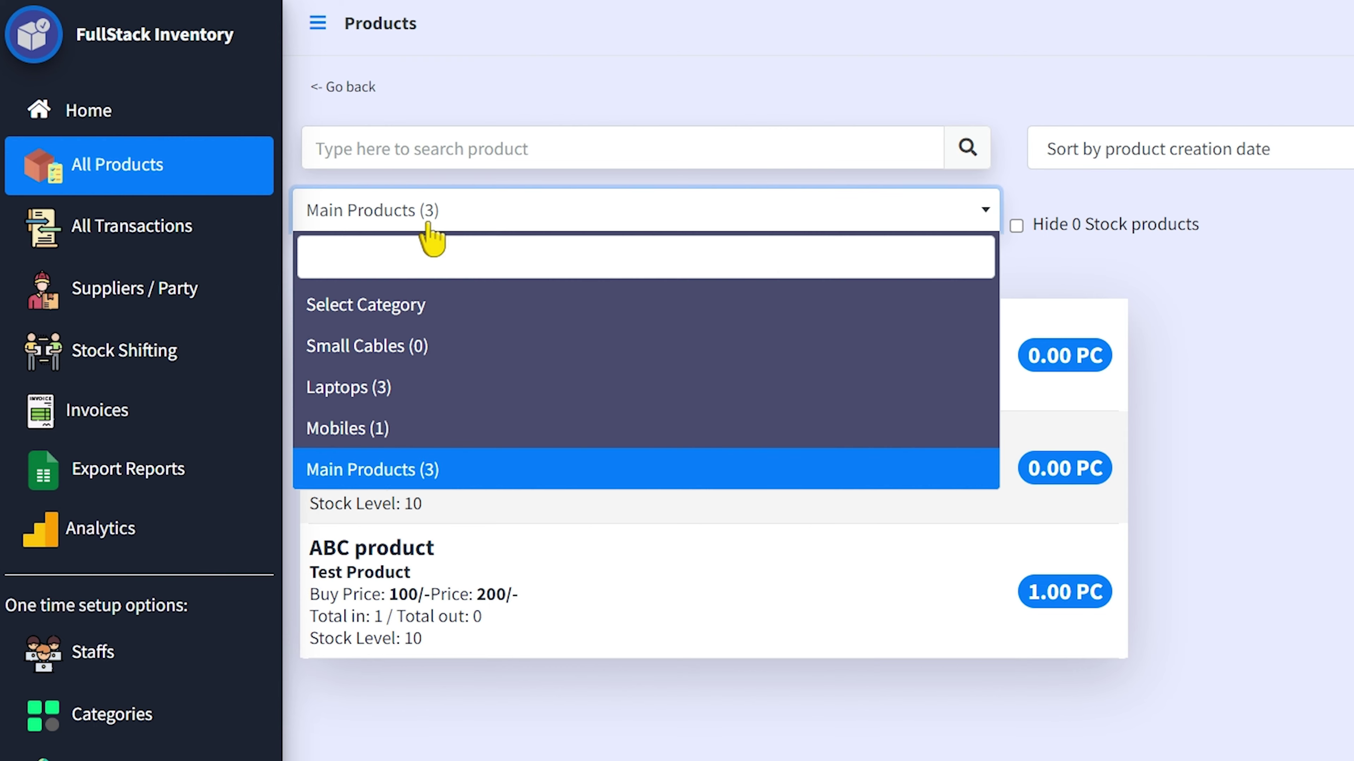
left_click(379, 388)
left_click(421, 208)
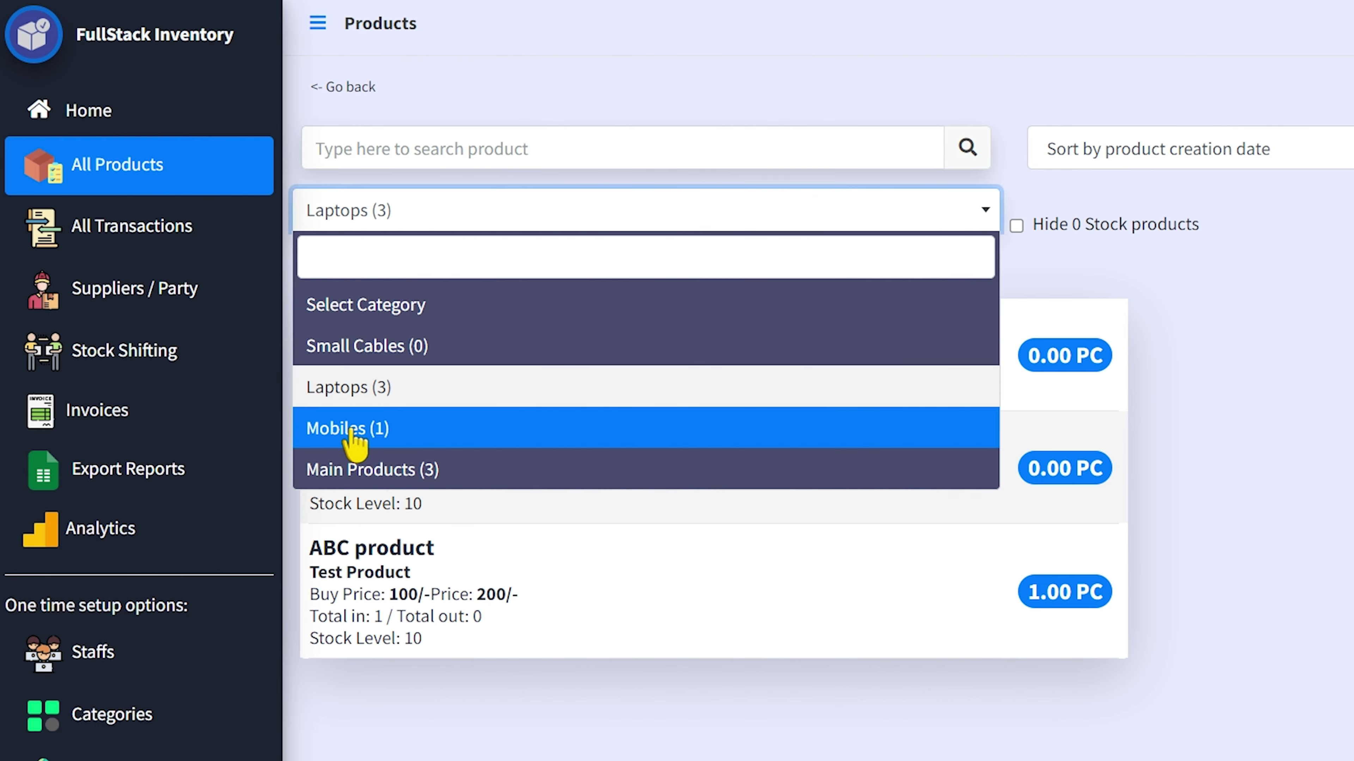
left_click(343, 431)
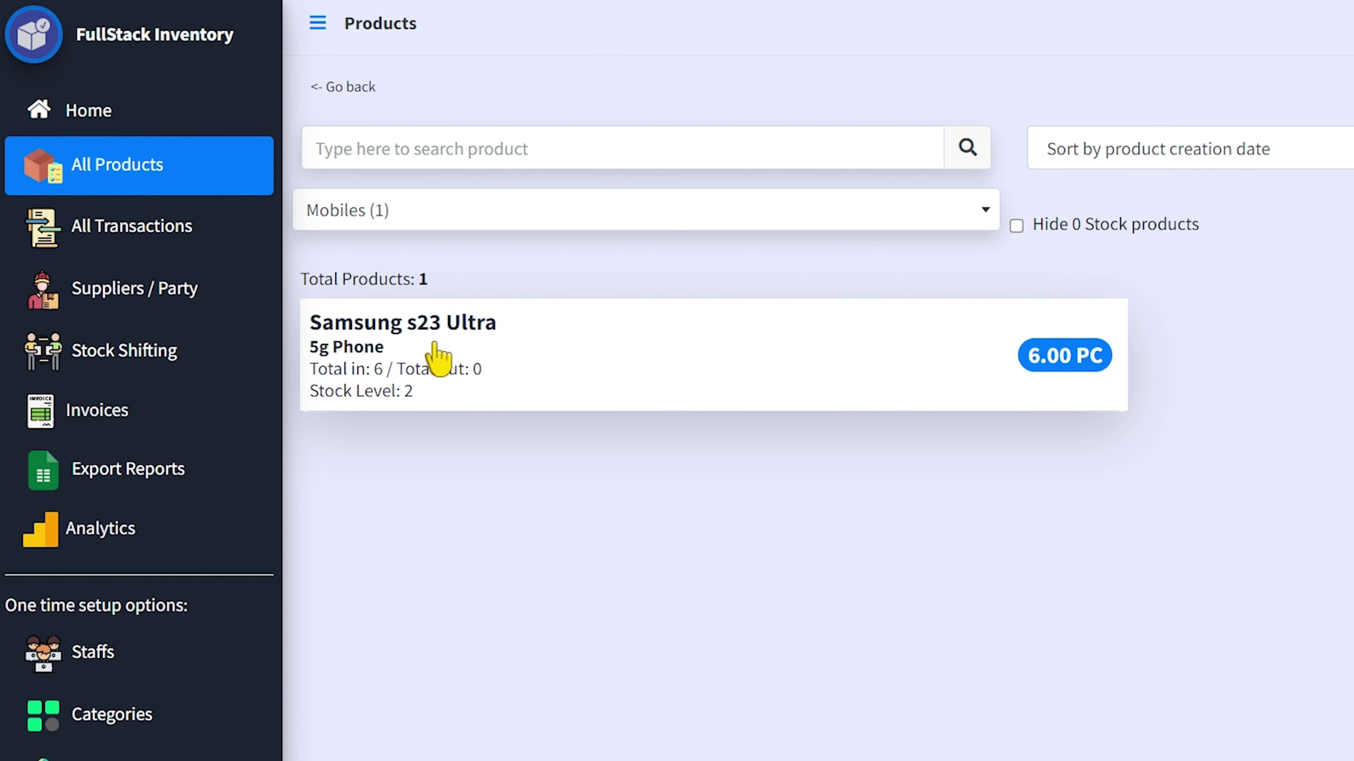